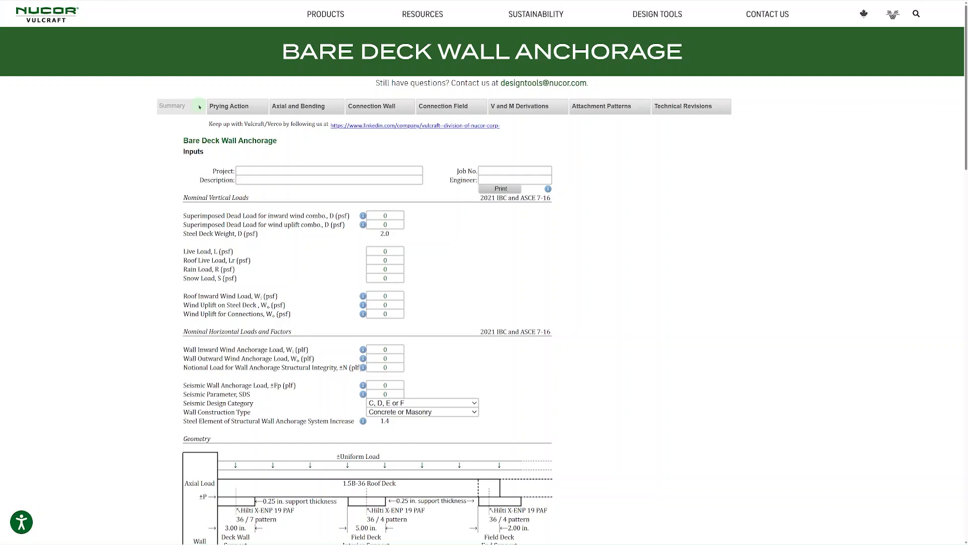
# Review the summary inputs from nominal loads through geometry, deck selection and deck attachments, down to the 1-, 2- and 3-span calculation checks
pyautogui.scroll(-2, 277, 201)
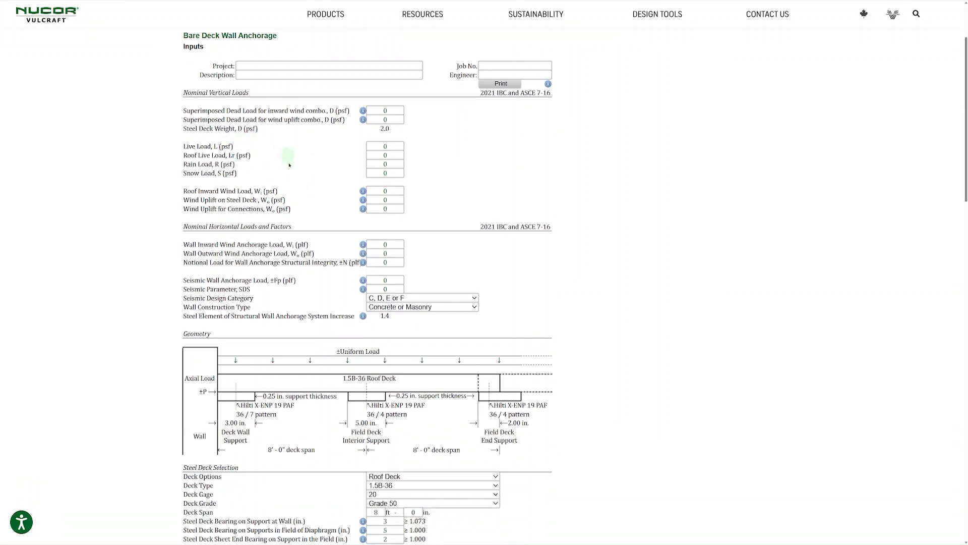
pyautogui.scroll(-1, 311, 174)
pyautogui.scroll(-1, 311, 174)
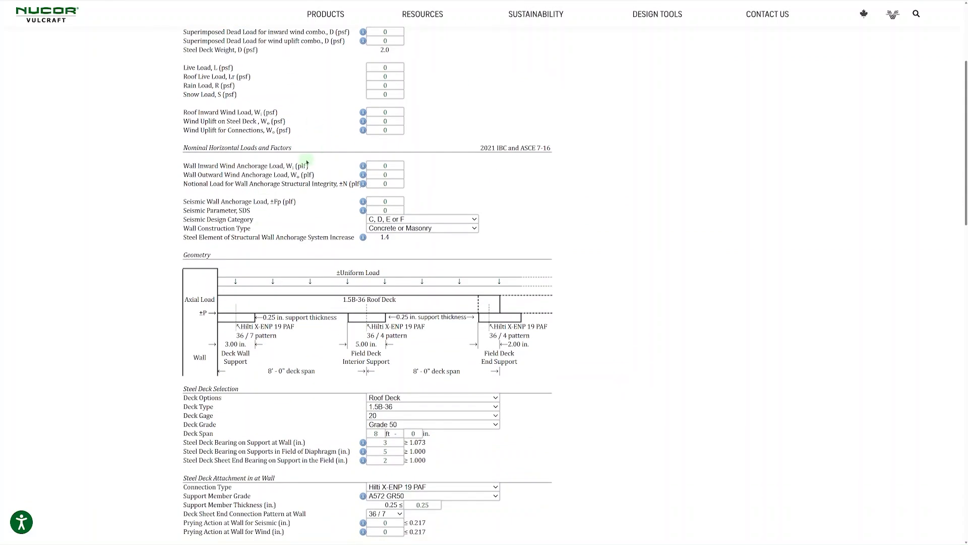
pyautogui.scroll(-4, 302, 162)
pyautogui.scroll(-1, 269, 258)
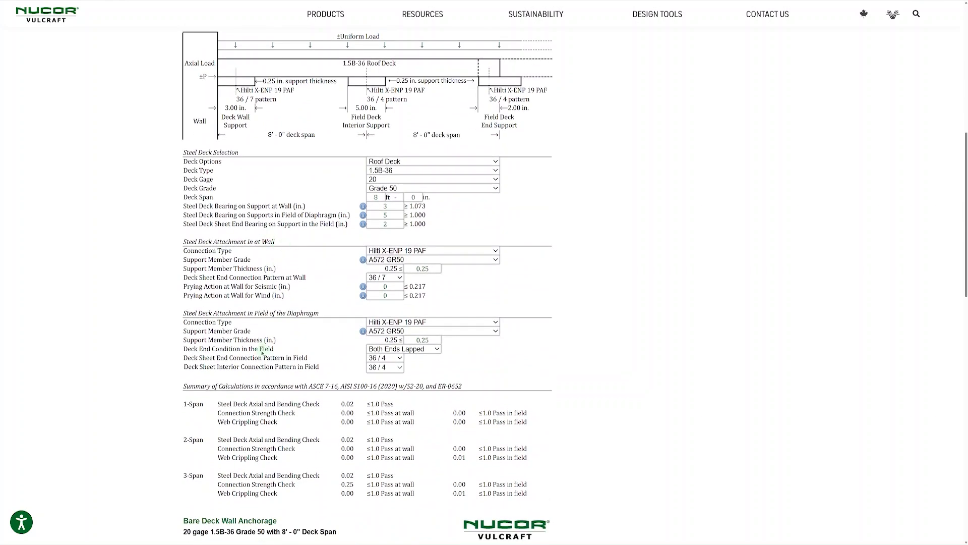
pyautogui.scroll(-2, 291, 268)
pyautogui.scroll(-6, 291, 268)
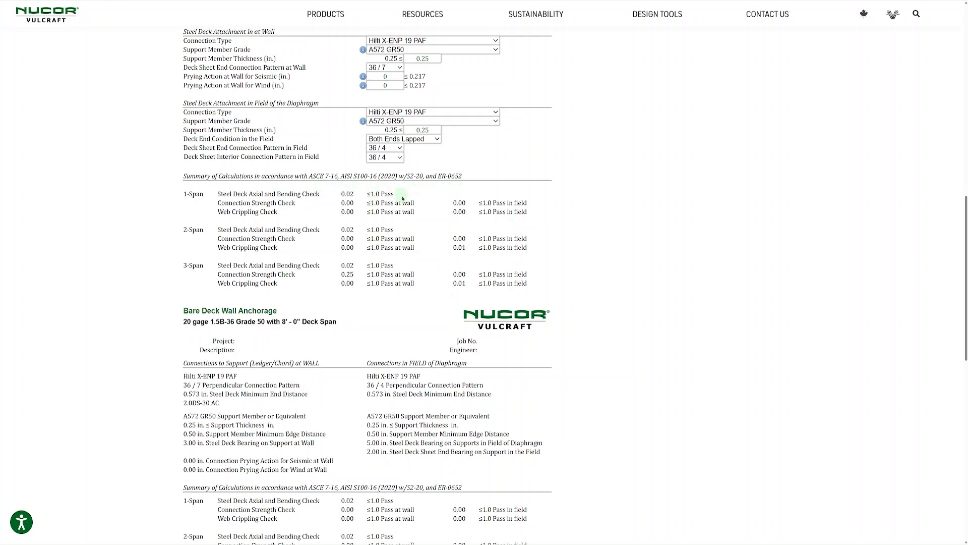
# Examine the one-page summary report of connections, span checks and loads, and return to the start of the inputs
pyautogui.scroll(-5, 410, 235)
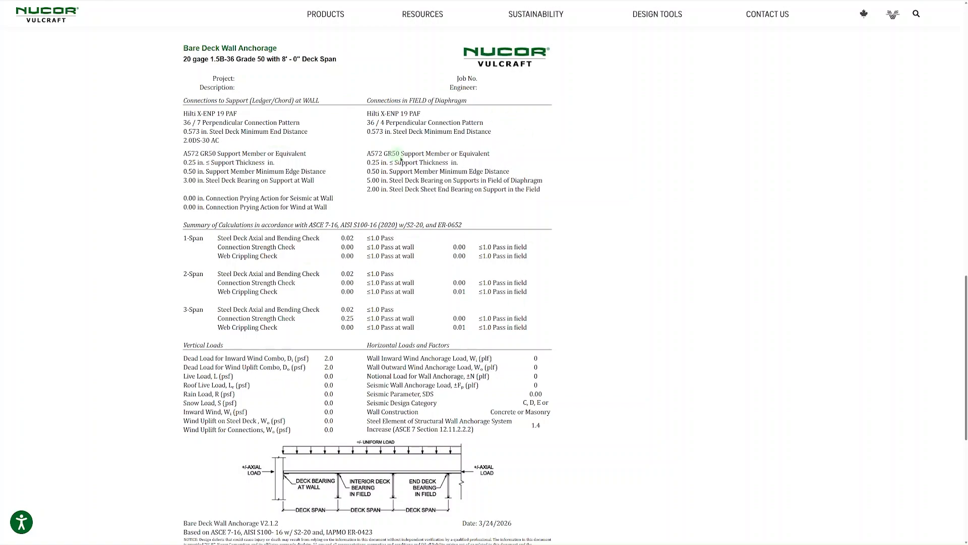
pyautogui.scroll(-1, 464, 213)
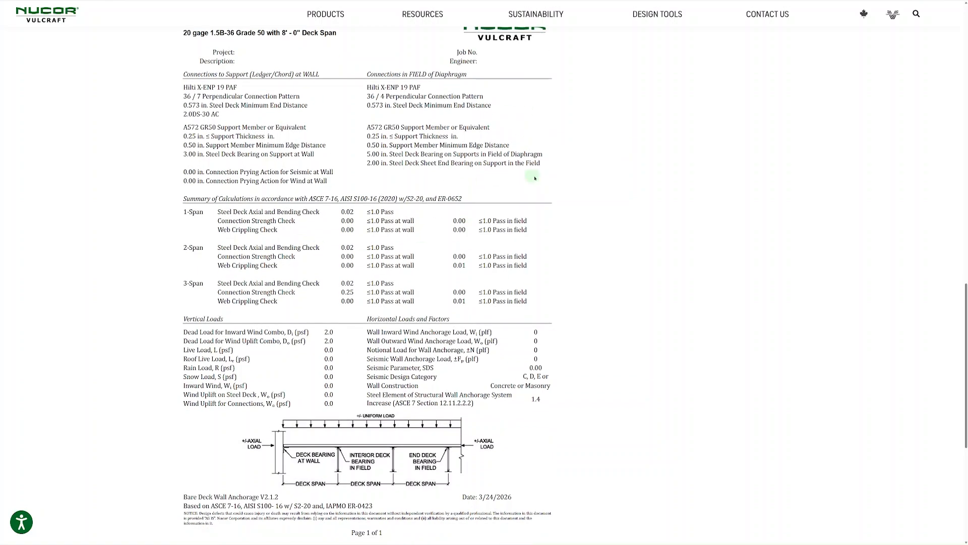
pyautogui.scroll(15, 526, 181)
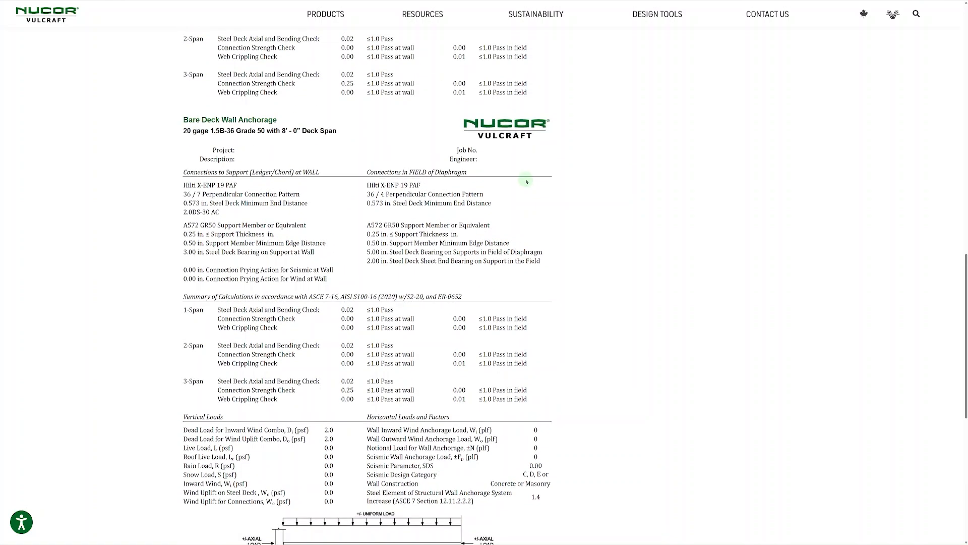
pyautogui.scroll(3, 527, 181)
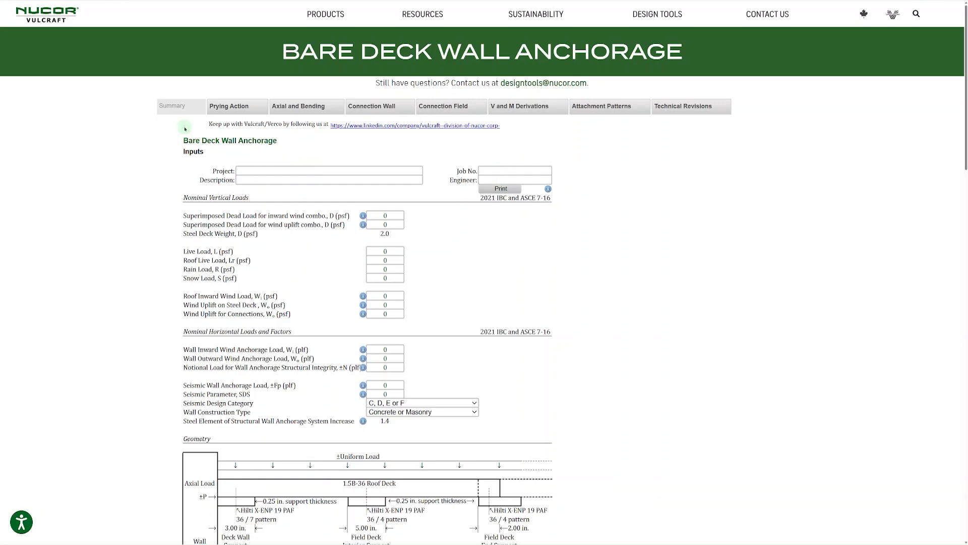
# Examine the steel deck to ledger prying action estimation, including its seismic and wind displacement inputs and the deflection diagrams
pyautogui.click(232, 112)
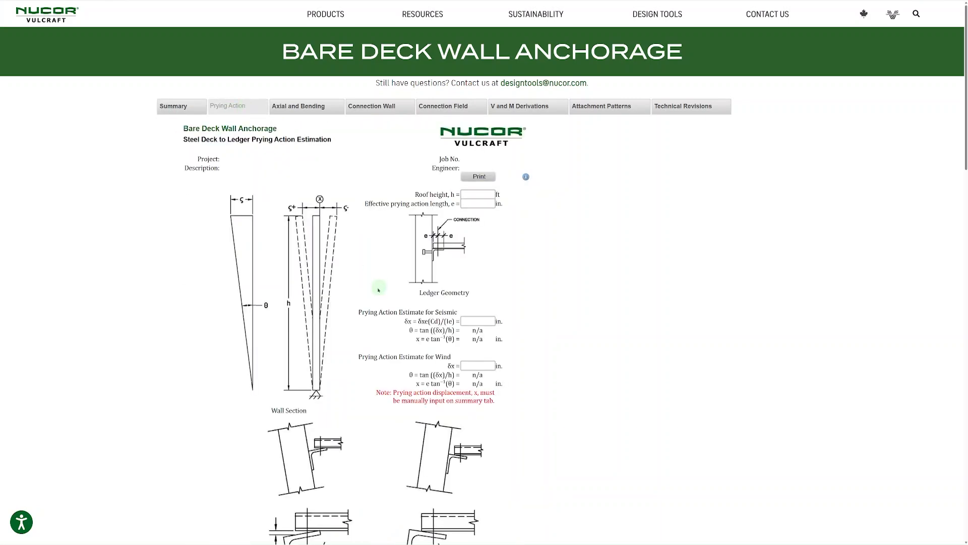
pyautogui.scroll(-1, 382, 295)
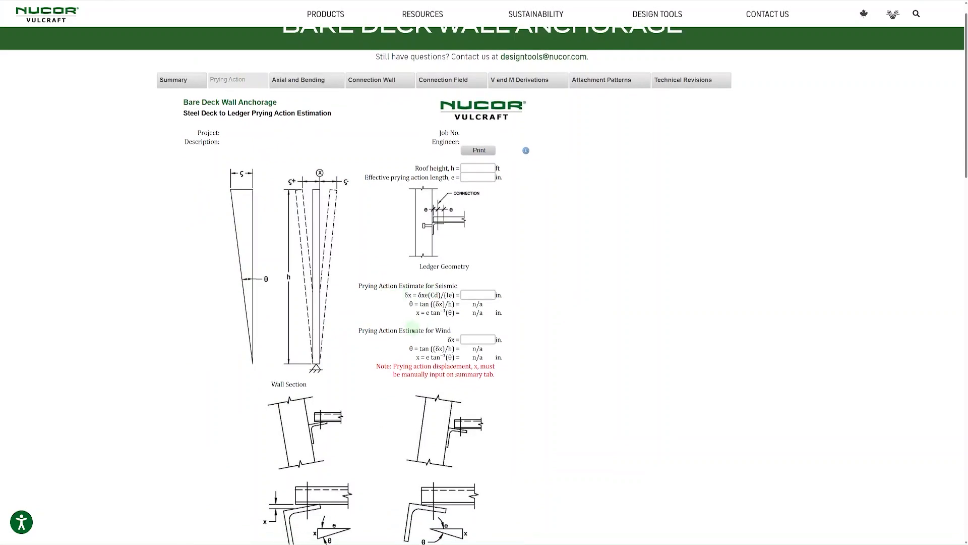
pyautogui.click(474, 294)
pyautogui.scroll(-1, 439, 227)
pyautogui.scroll(-1, 439, 226)
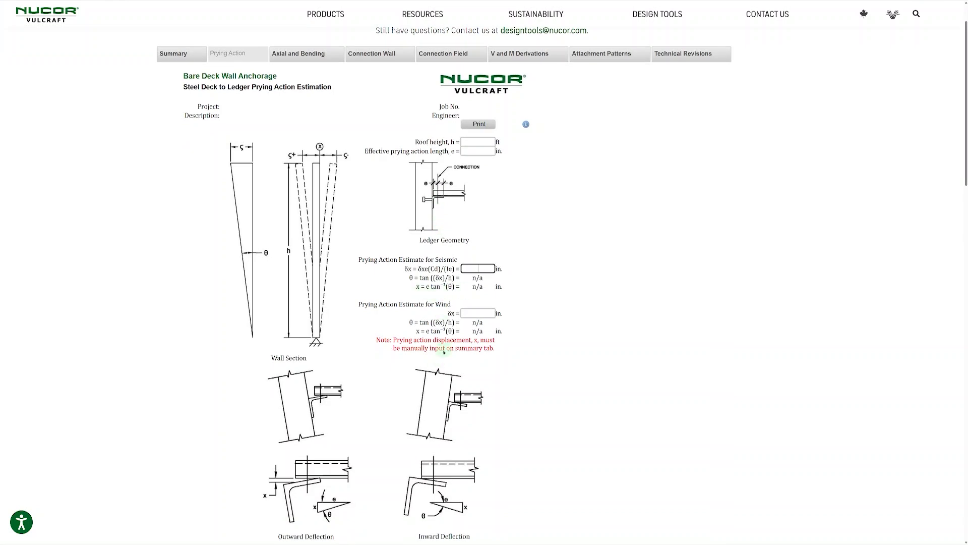
# Locate the seismic and wind prying action inputs for the wall attachment in the summary
pyautogui.click(187, 56)
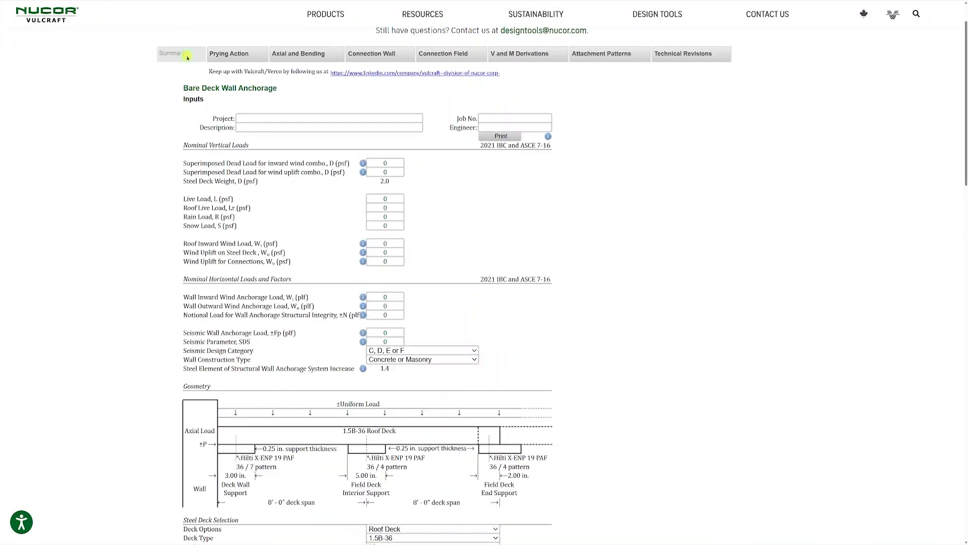
pyautogui.scroll(-3, 270, 289)
pyautogui.scroll(-5, 270, 289)
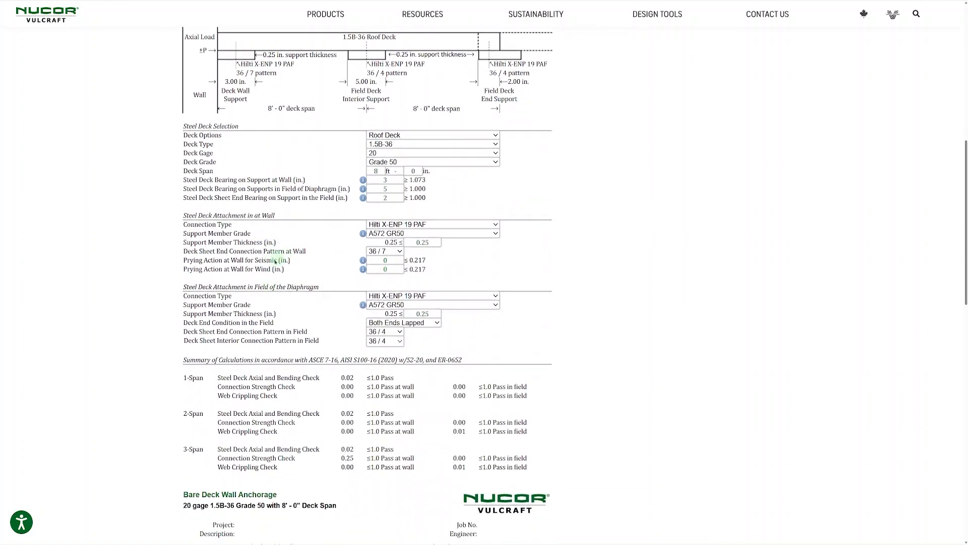
pyautogui.scroll(9, 283, 270)
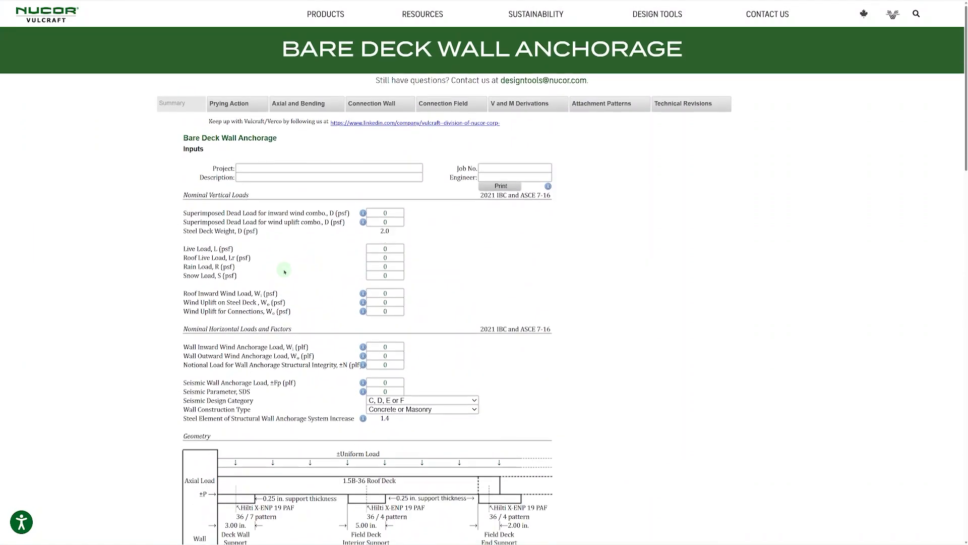
# Examine the axial and bending calculations, from steel deck properties and design strengths through the web crippling checks
pyautogui.click(300, 111)
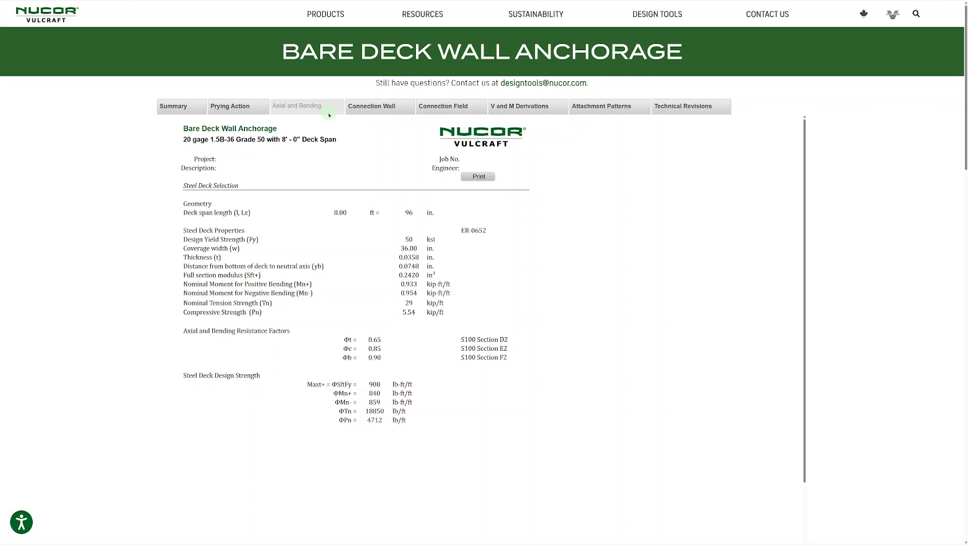
pyautogui.scroll(-2, 262, 232)
pyautogui.scroll(-4, 271, 219)
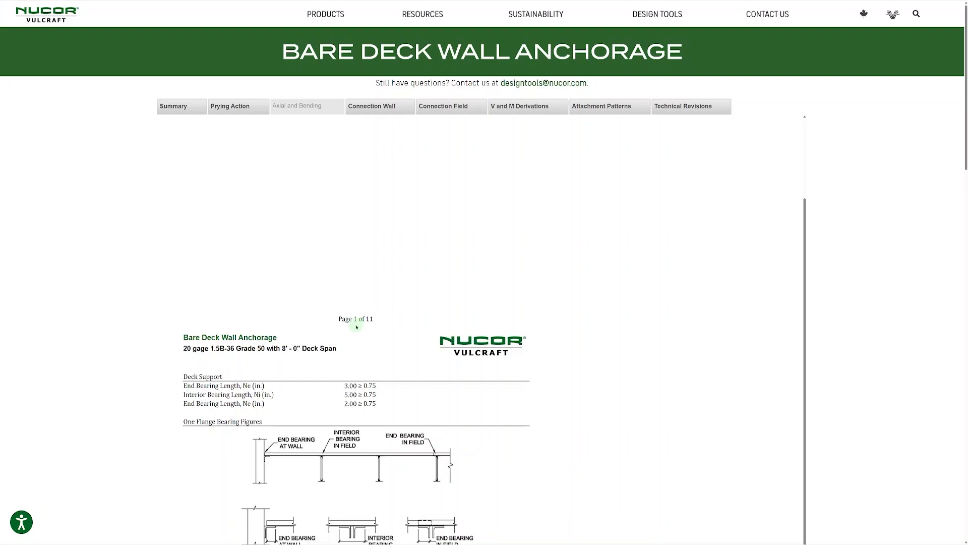
pyautogui.scroll(-14, 356, 327)
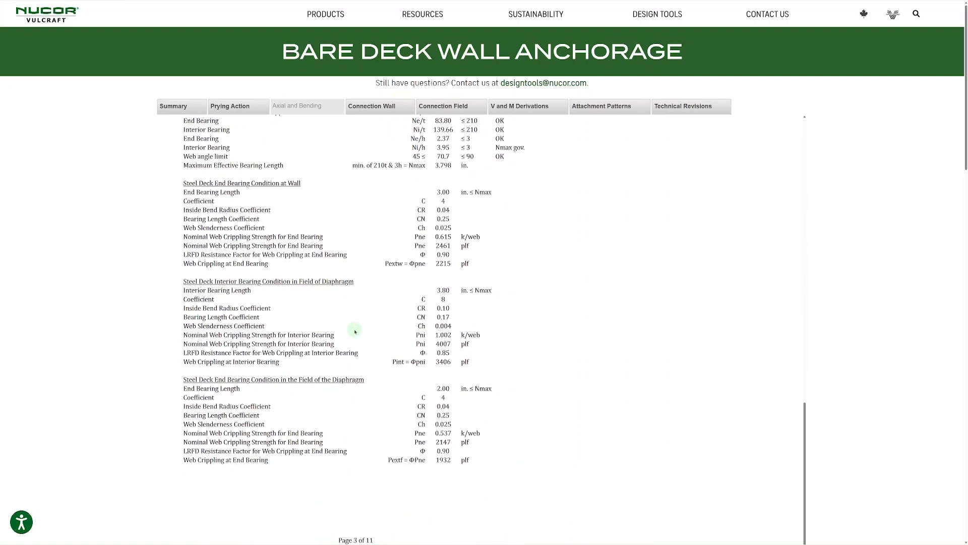
pyautogui.scroll(18, 354, 331)
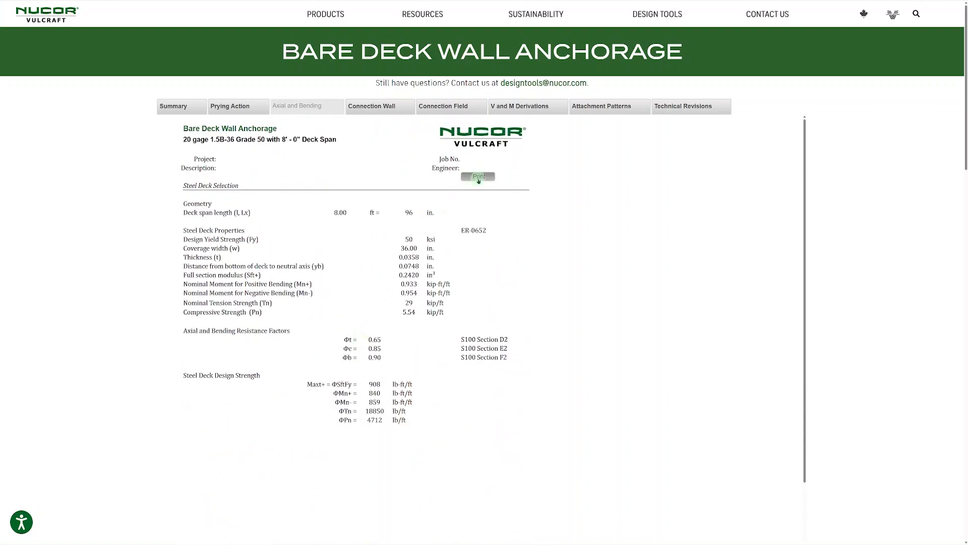
# Examine the wall connection strength tables and the detailed Hilti X-ENP-19 and X-HSN 24 PAF shear and tension calculations
pyautogui.click(391, 113)
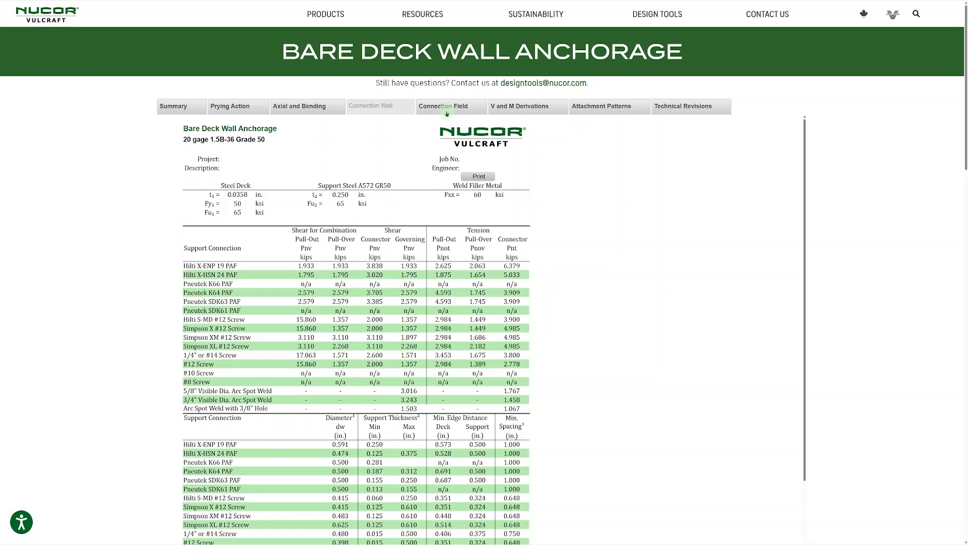
pyautogui.scroll(-1, 247, 265)
pyautogui.click(245, 235)
pyautogui.scroll(-10, 247, 237)
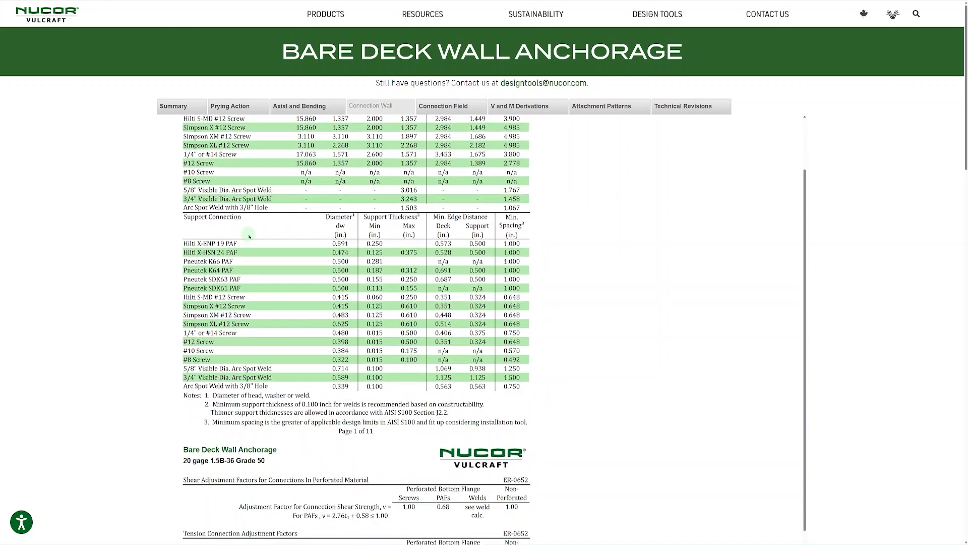
pyautogui.scroll(-6, 277, 233)
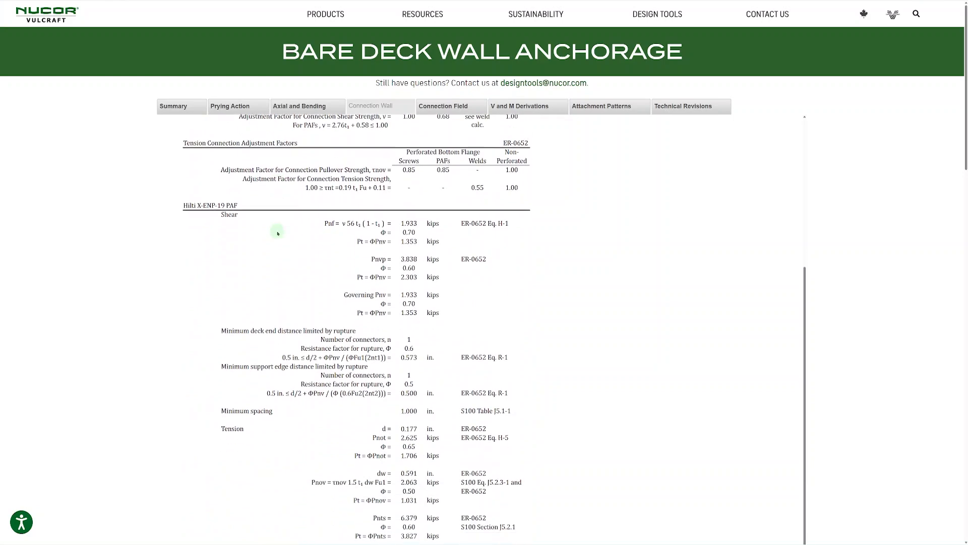
pyautogui.scroll(-5, 390, 192)
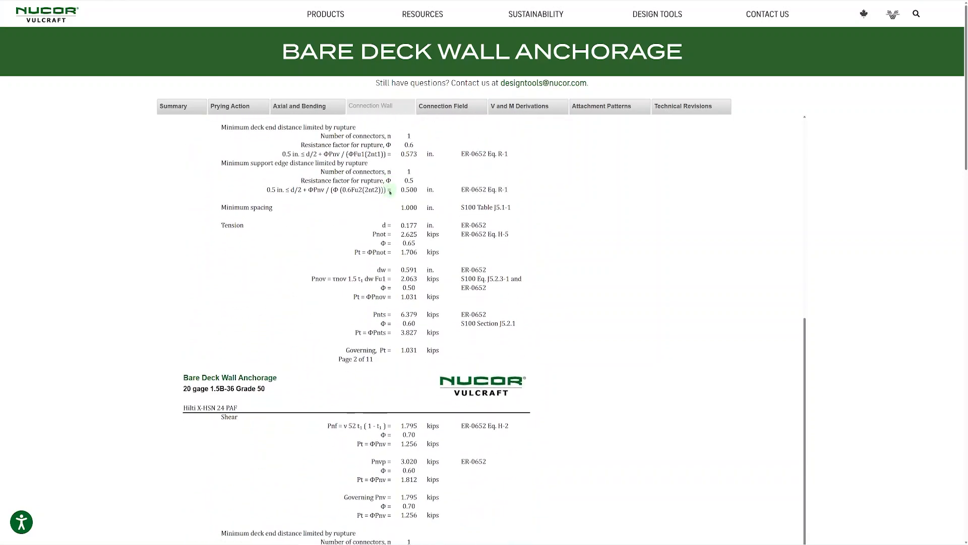
pyautogui.scroll(-3, 396, 191)
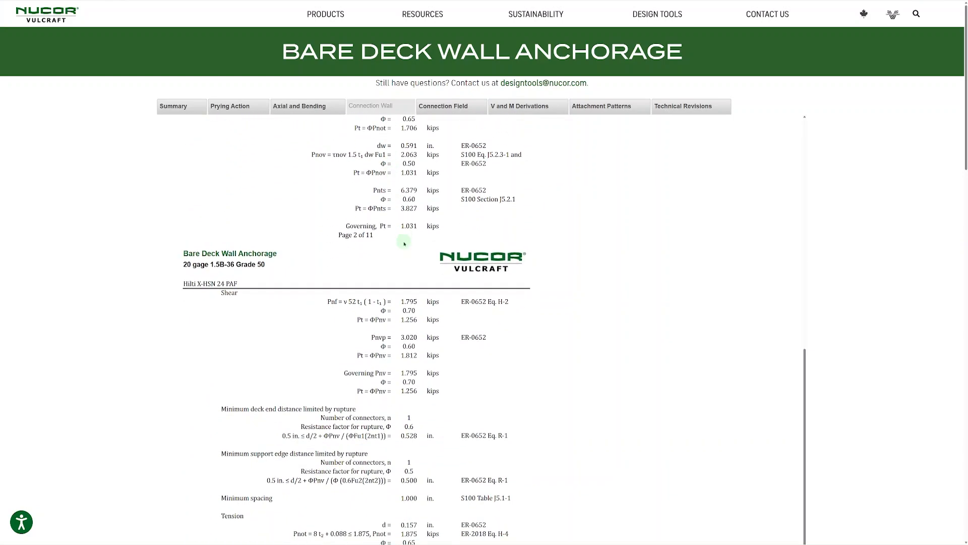
# Examine the field connection strength tables, adjustment factors and Hilti X-ENP-19 PAF calculations
pyautogui.click(461, 112)
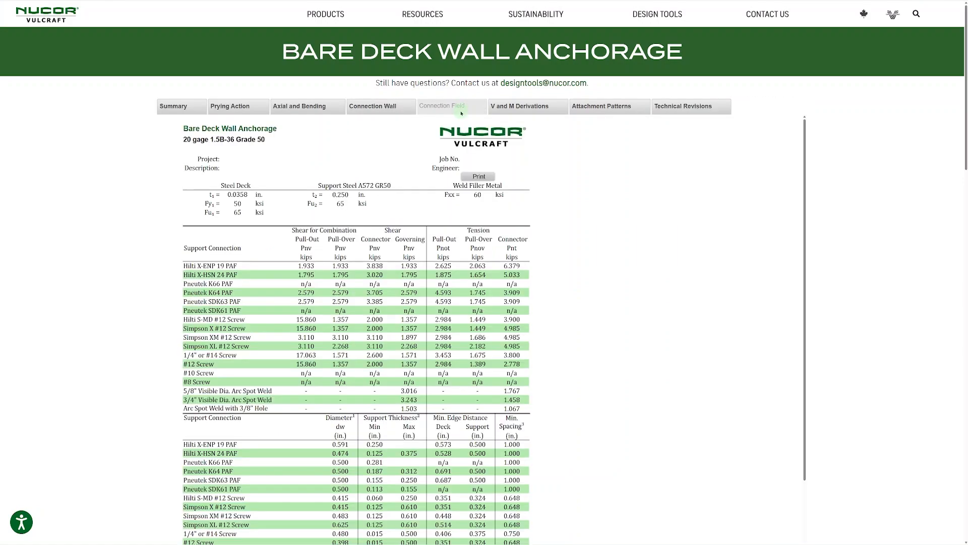
pyautogui.scroll(-5, 327, 228)
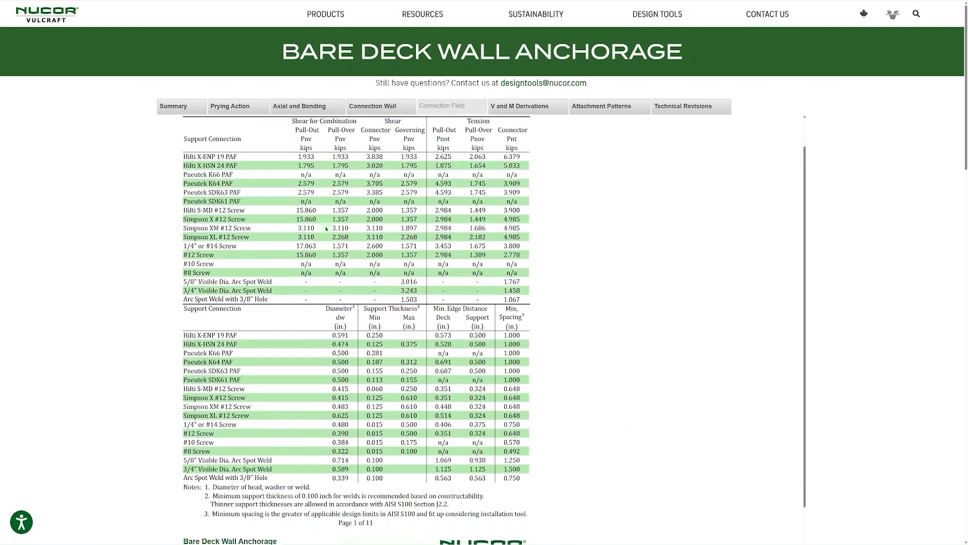
pyautogui.scroll(-3, 327, 228)
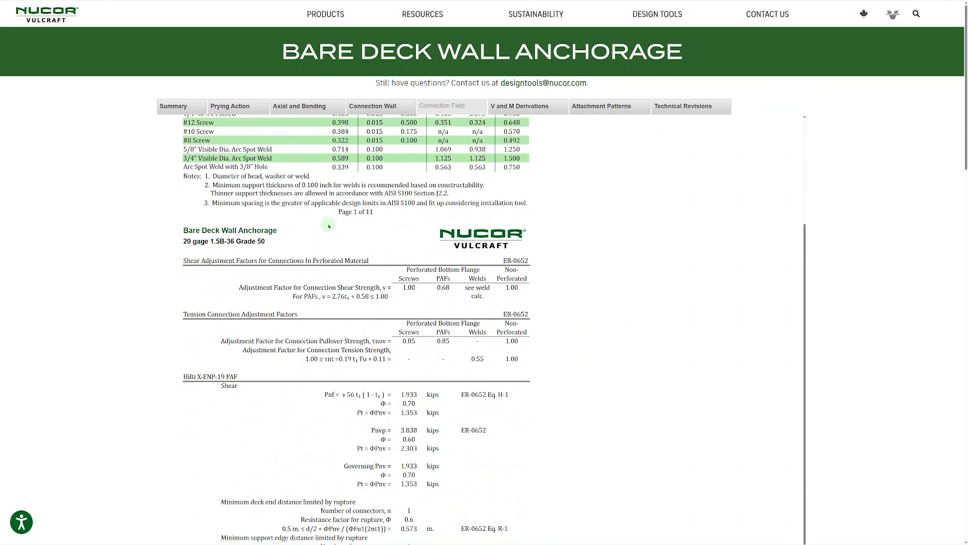
# Examine the shear and moment derivations for the 1-span and 2-span combined axial and bending cases
pyautogui.click(547, 110)
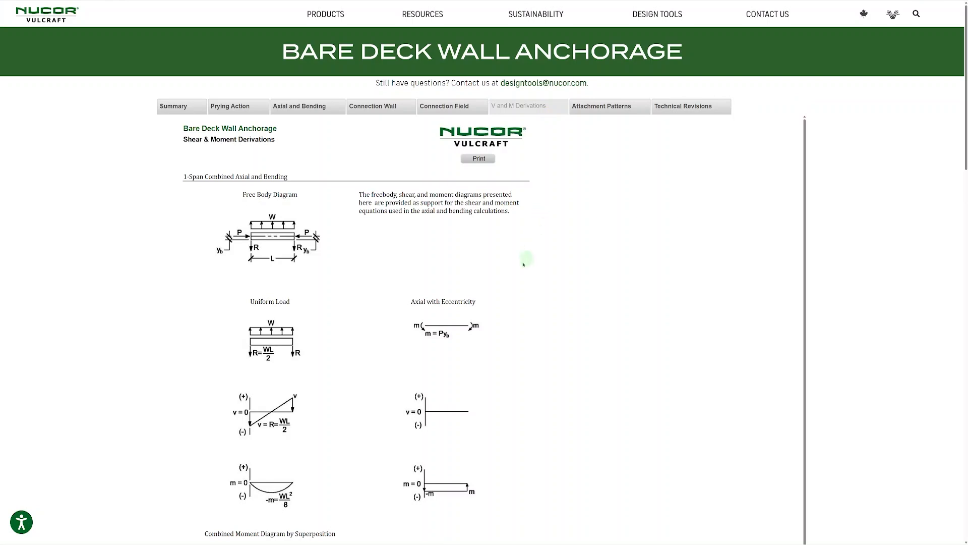
pyautogui.scroll(-5, 486, 281)
pyautogui.scroll(-3, 486, 281)
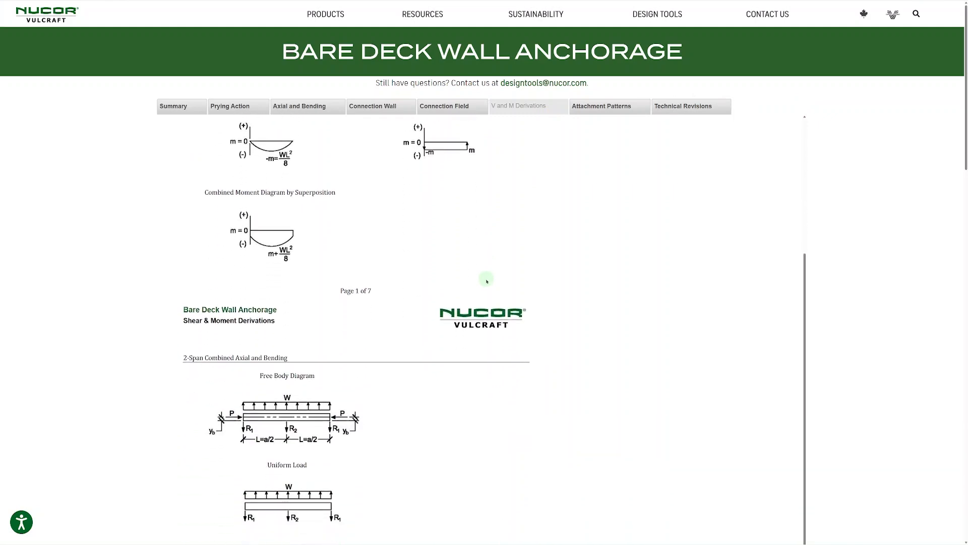
pyautogui.scroll(-4, 486, 281)
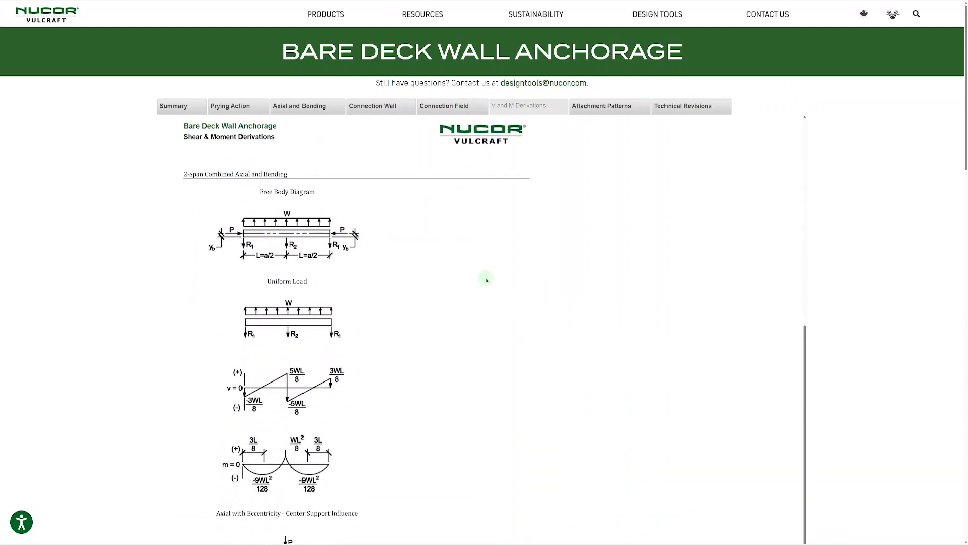
pyautogui.scroll(-2, 272, 218)
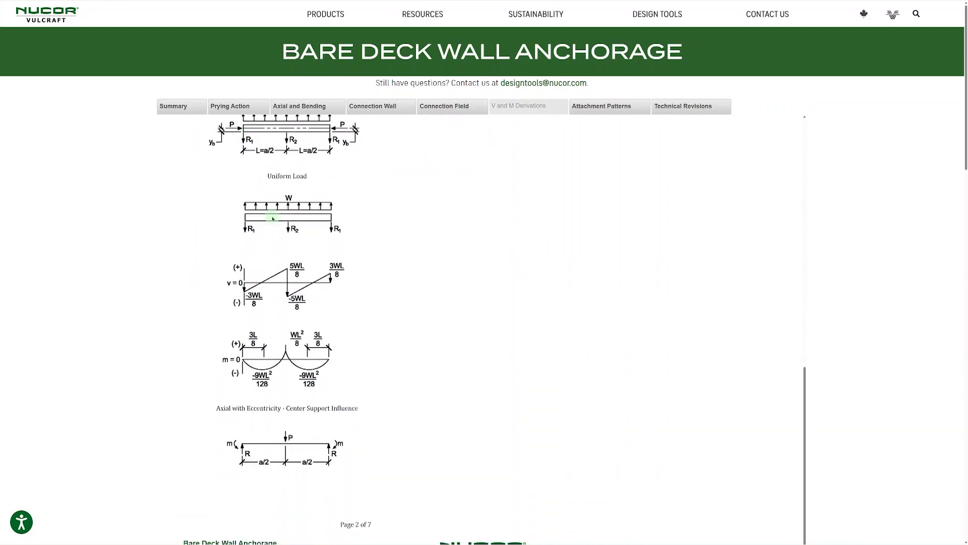
pyautogui.scroll(-6, 274, 218)
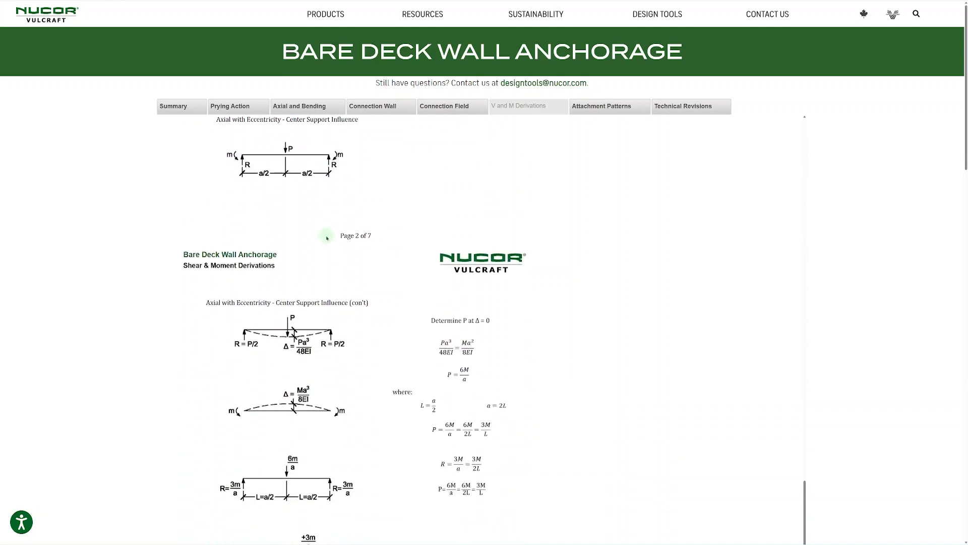
pyautogui.scroll(-3, 327, 237)
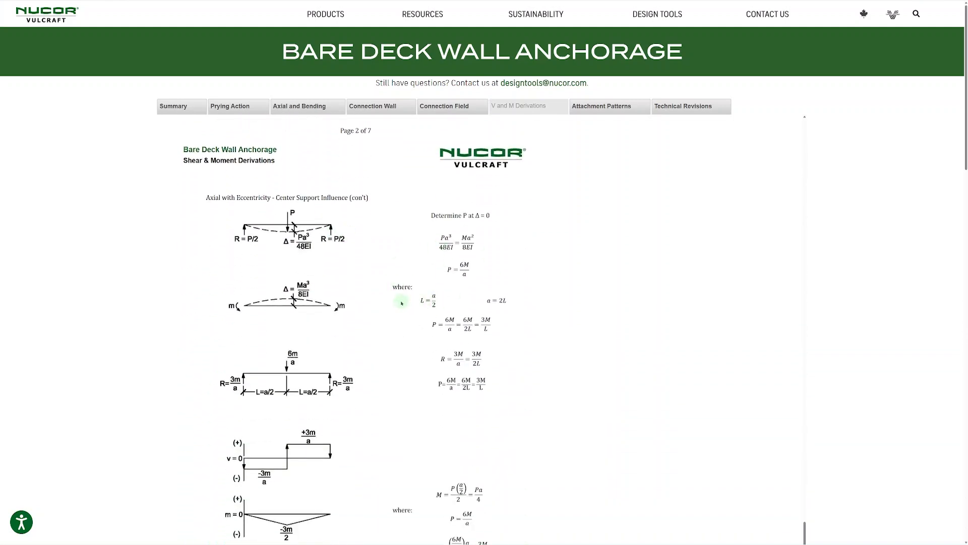
# Review the perpendicular attachment patterns for the deck profiles, and return to the summary inputs
pyautogui.click(607, 108)
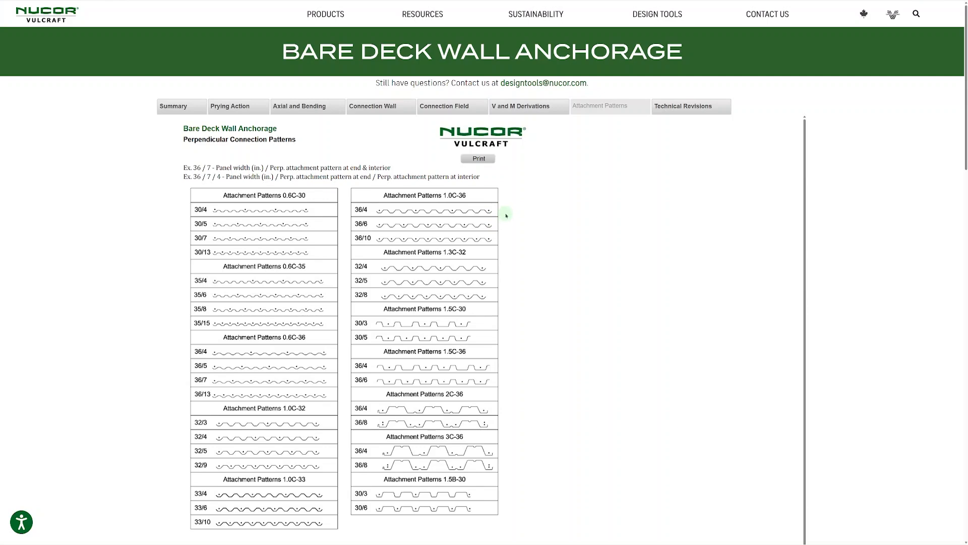
pyautogui.scroll(-3, 508, 215)
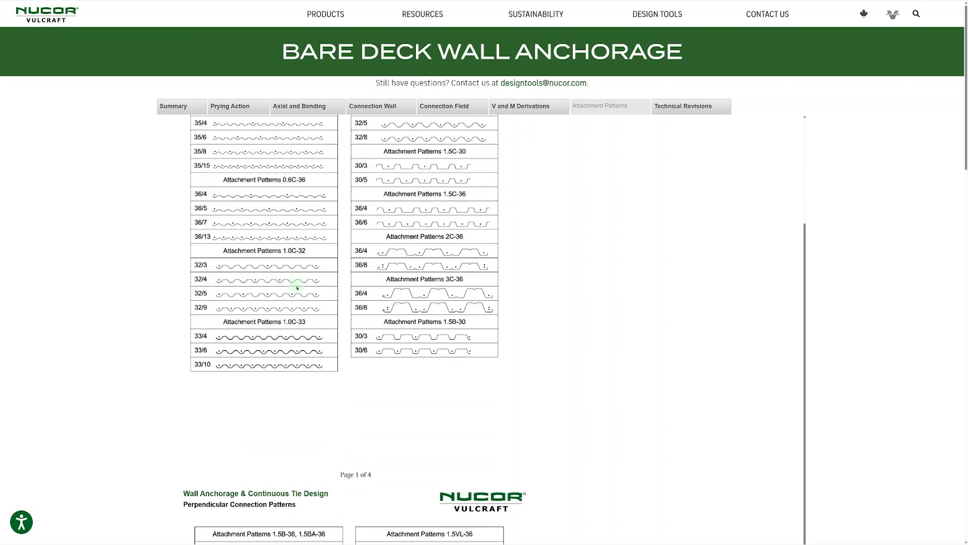
pyautogui.click(183, 112)
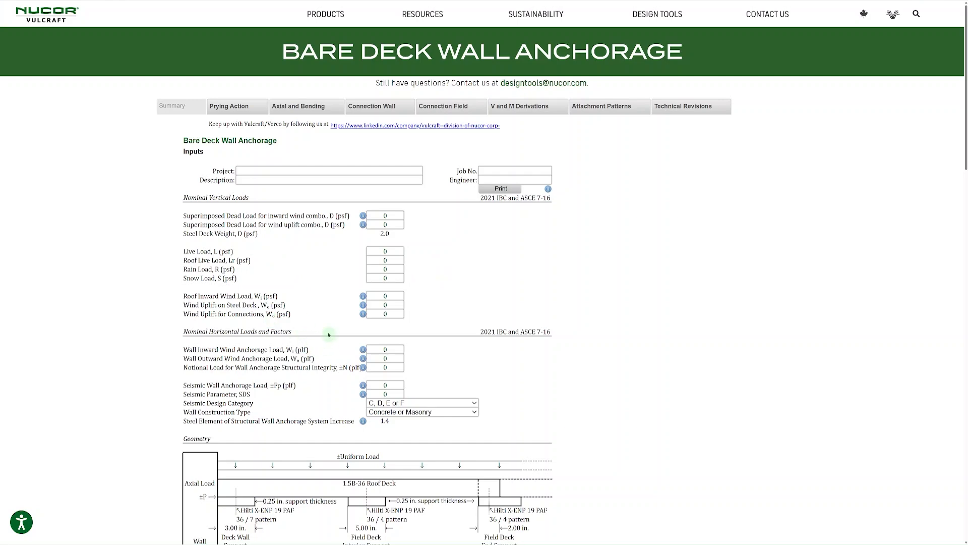
# Set the superimposed dead loads to 5 psf for inward wind and 2 psf for wind uplift, and the roof live load to 20 psf
pyautogui.scroll(-5, 316, 310)
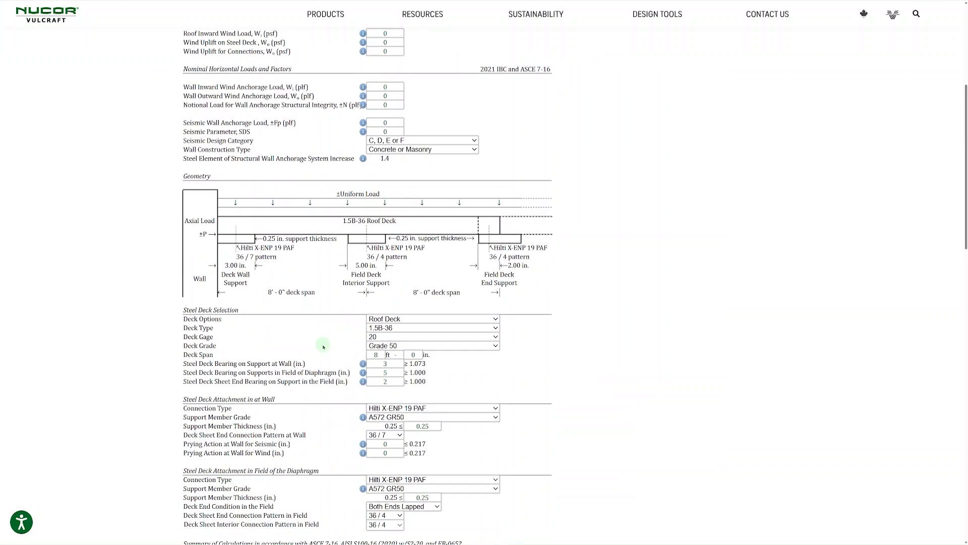
pyautogui.scroll(-4, 328, 348)
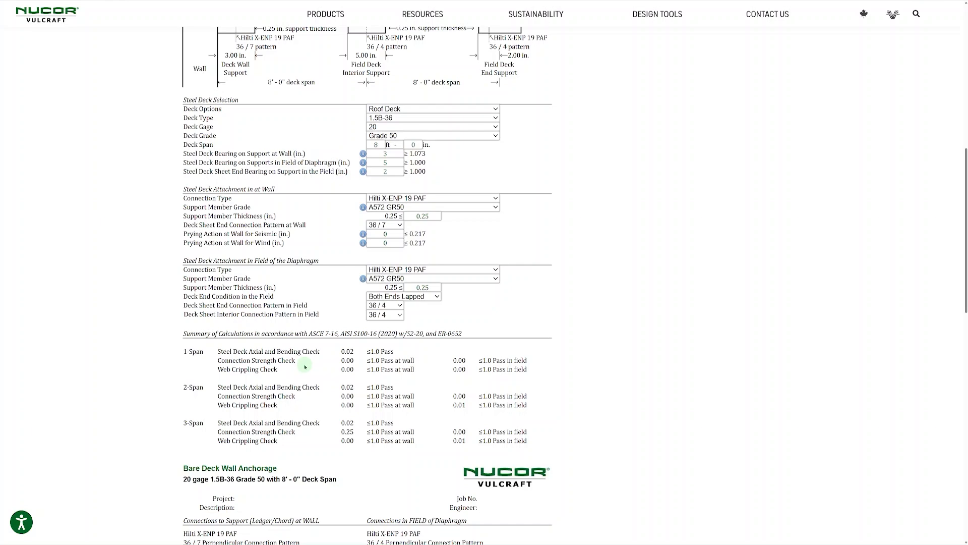
pyautogui.scroll(10, 306, 367)
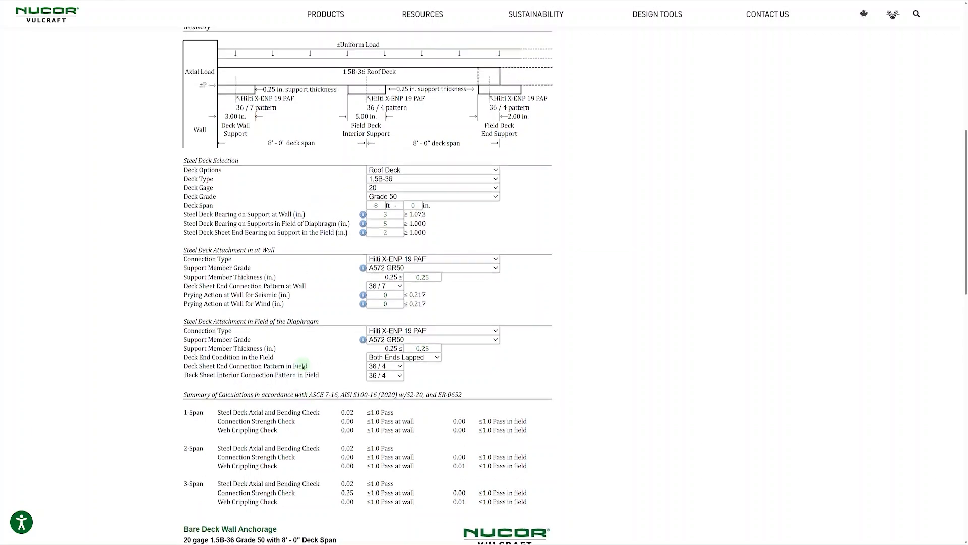
pyautogui.click(394, 216)
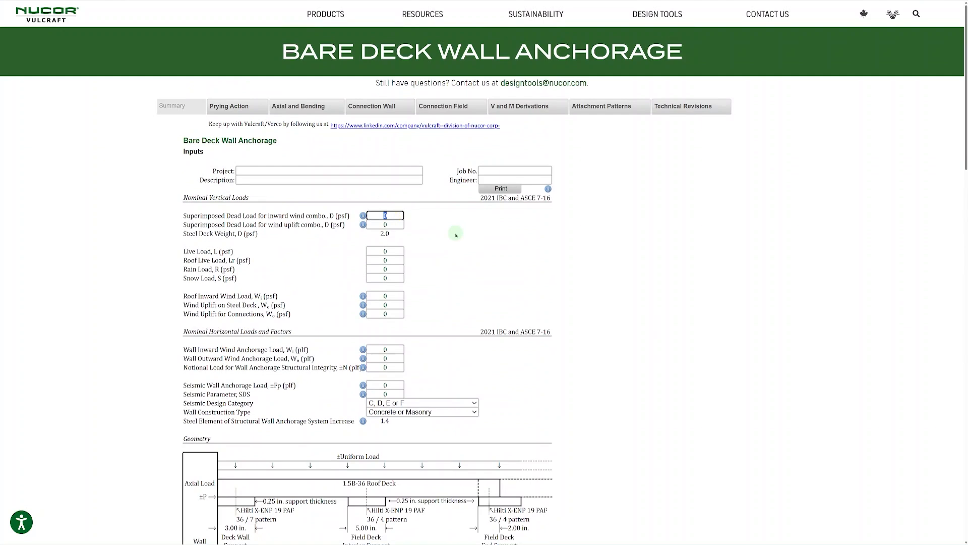
pyautogui.write('5')
pyautogui.press('Tab')
pyautogui.write('2')
pyautogui.click(386, 260)
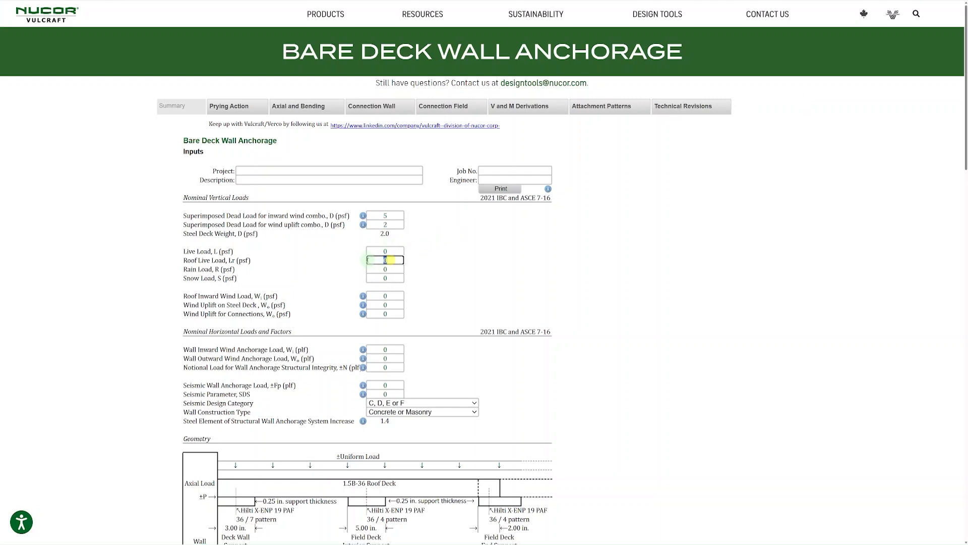
pyautogui.write('20')
# Set the wind uplift on the steel deck and the wind uplift for connections to 25.3 psf each
pyautogui.click(396, 305)
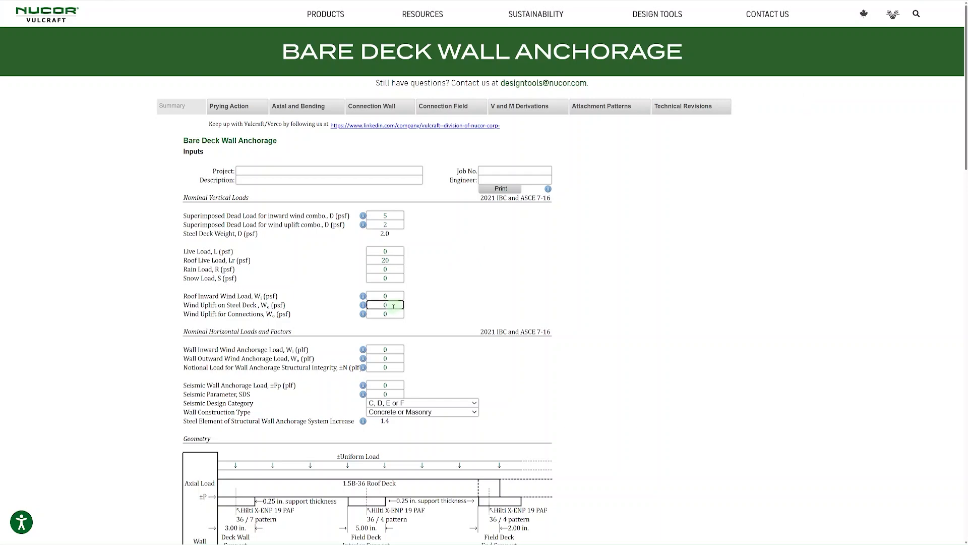
pyautogui.write('25.3')
pyautogui.press('Tab')
pyautogui.write('25.3')
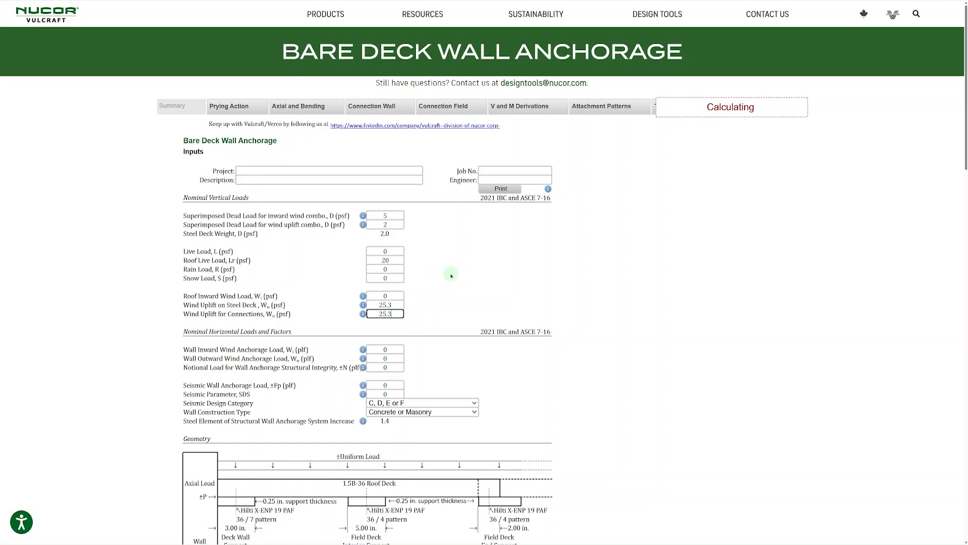
# Set the wall anchorage loads to 423 plf inward wind, 342 plf outward wind and 124 plf notional load for structural integrity
pyautogui.scroll(-2, 468, 301)
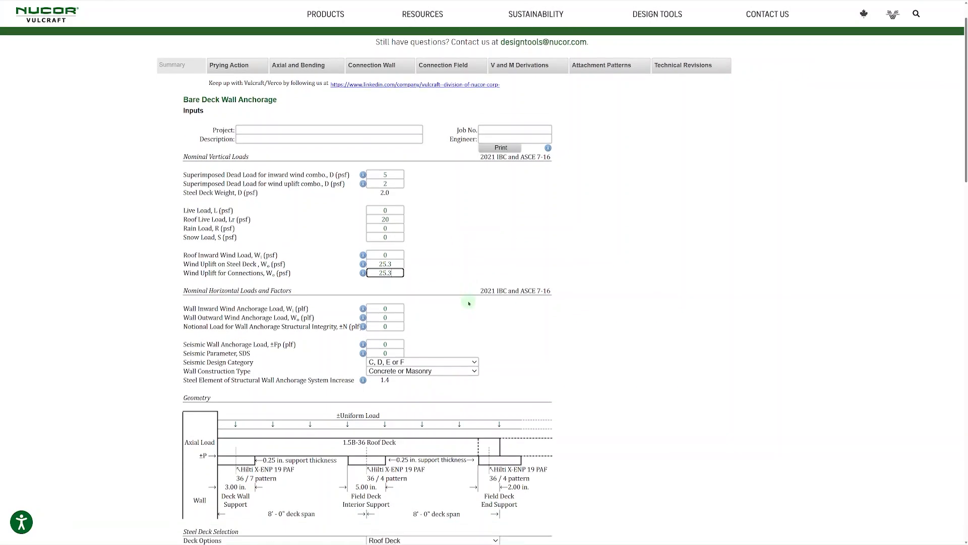
pyautogui.click(391, 272)
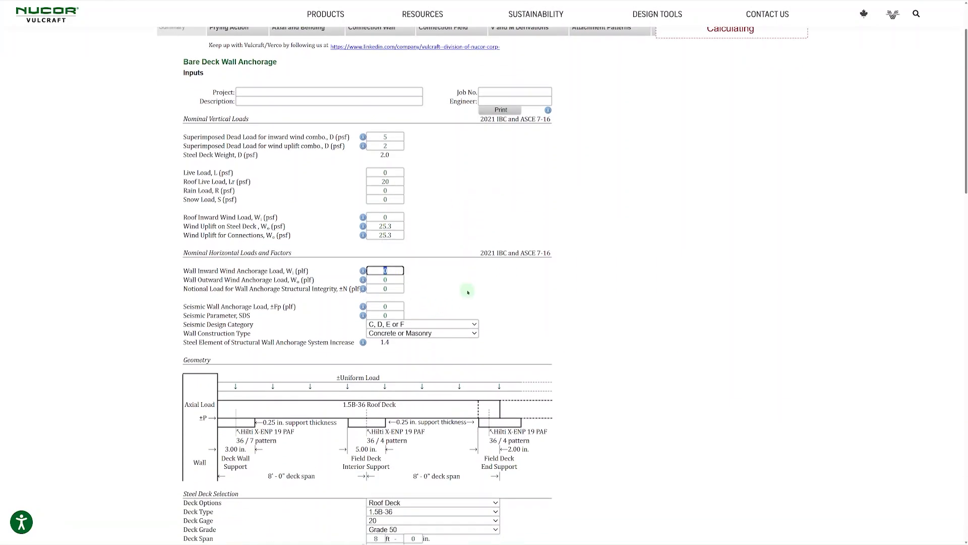
pyautogui.write('423')
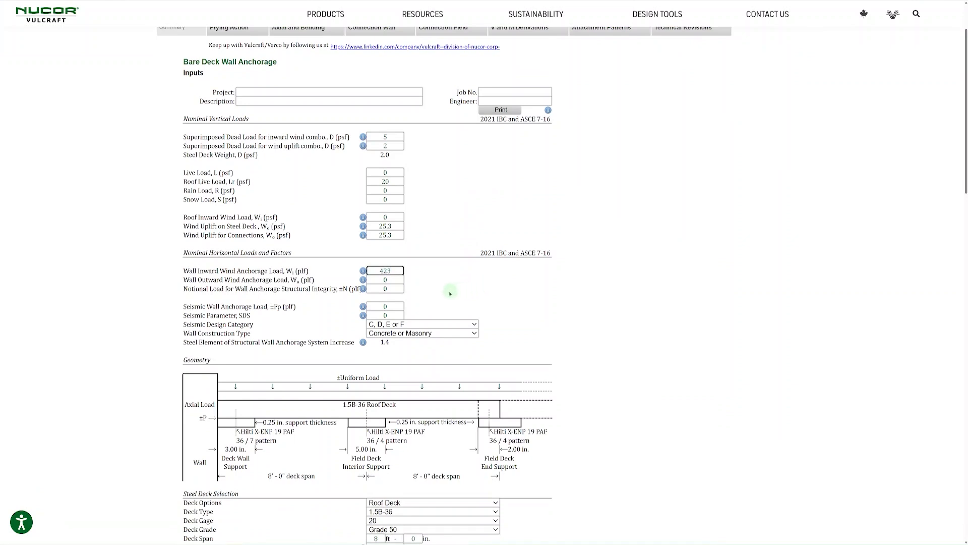
pyautogui.press('Tab')
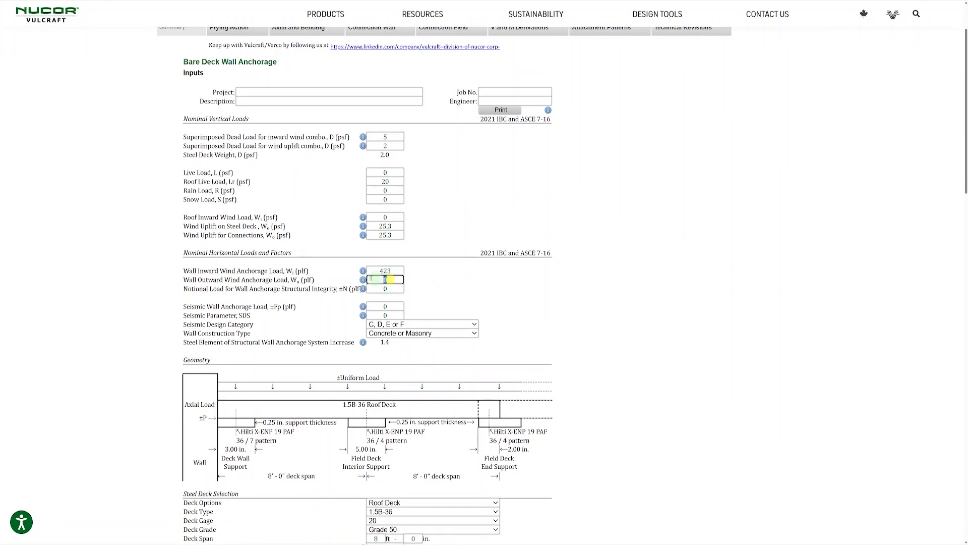
pyautogui.write('342')
pyautogui.press('Tab')
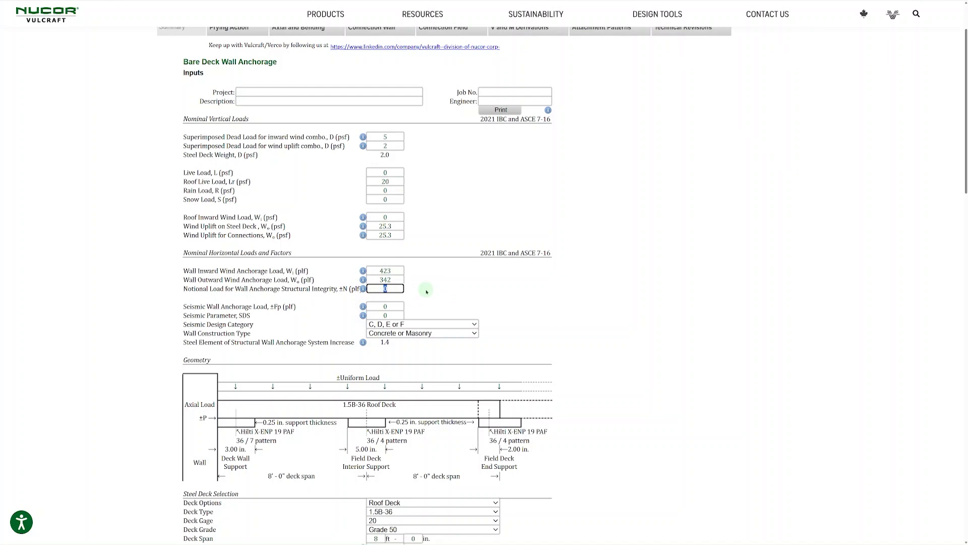
pyautogui.write('124')
# Set the seismic wall anchorage load to 1985 plf and the seismic parameter SDS to 1
pyautogui.press('Tab')
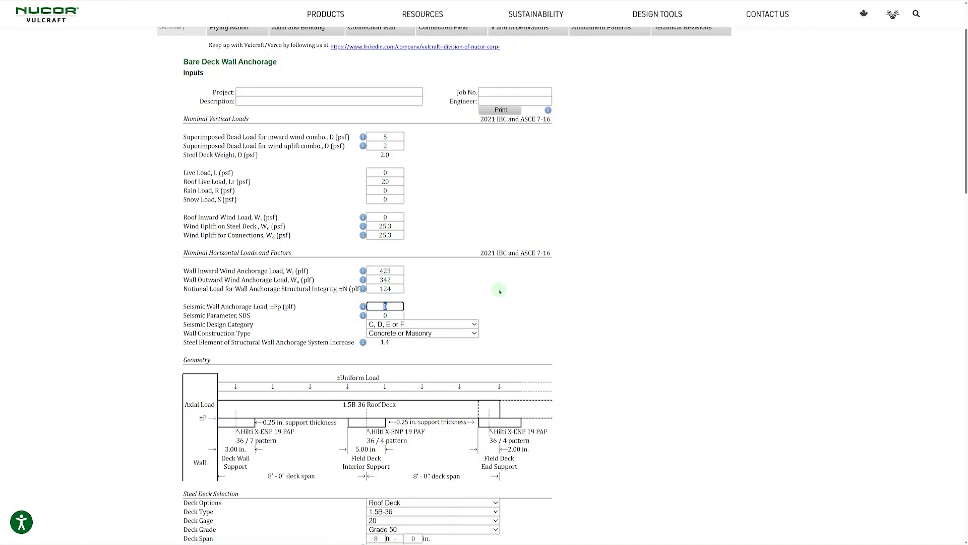
pyautogui.write('1985')
pyautogui.moveTo(364, 307)
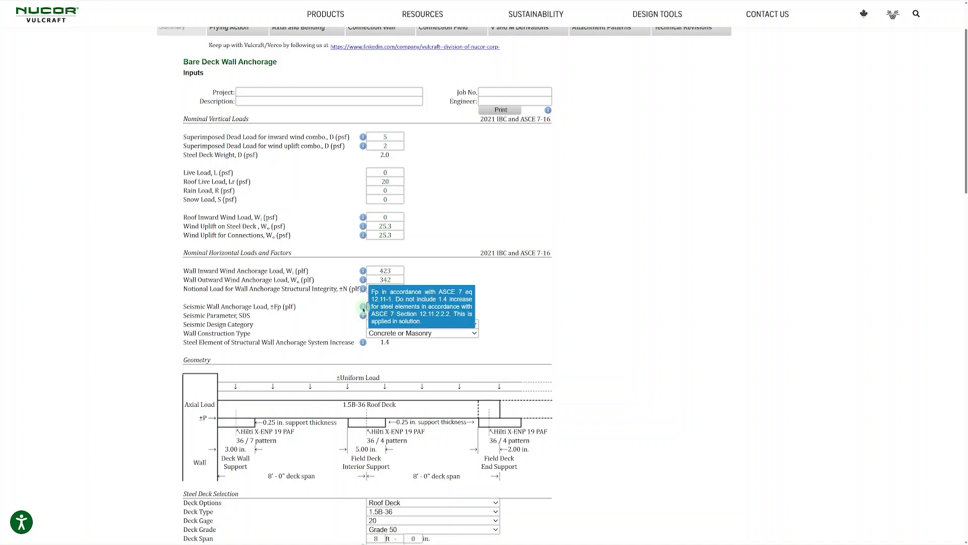
pyautogui.click(386, 315)
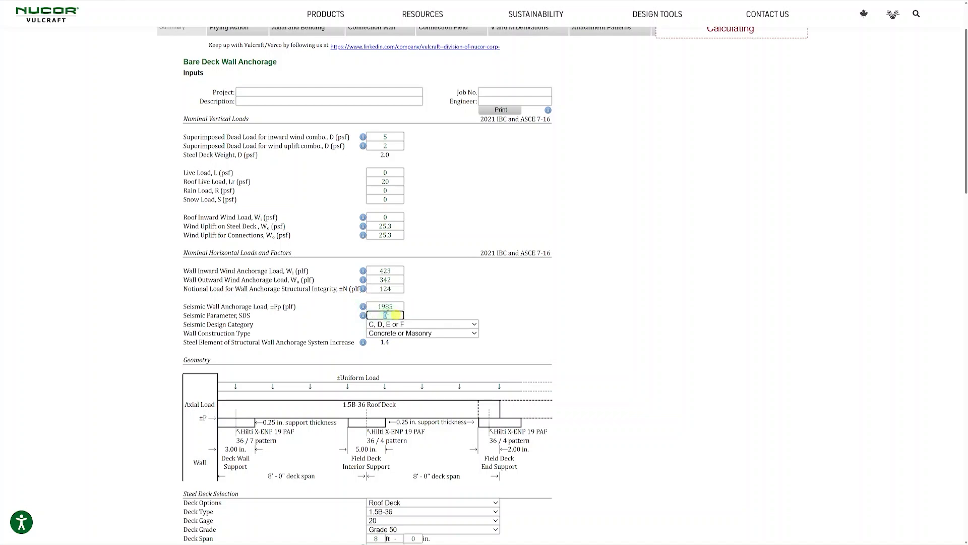
pyautogui.write('1')
pyautogui.click(496, 306)
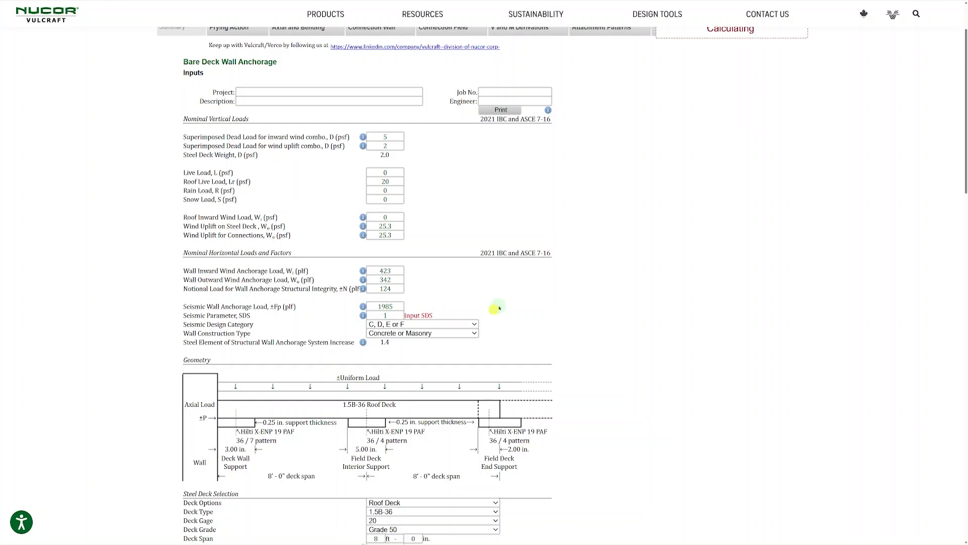
# Review the deck options, keep Roof Deck, and change the deck type to 1.5PLB-36
pyautogui.scroll(-1, 499, 308)
pyautogui.scroll(-2, 500, 307)
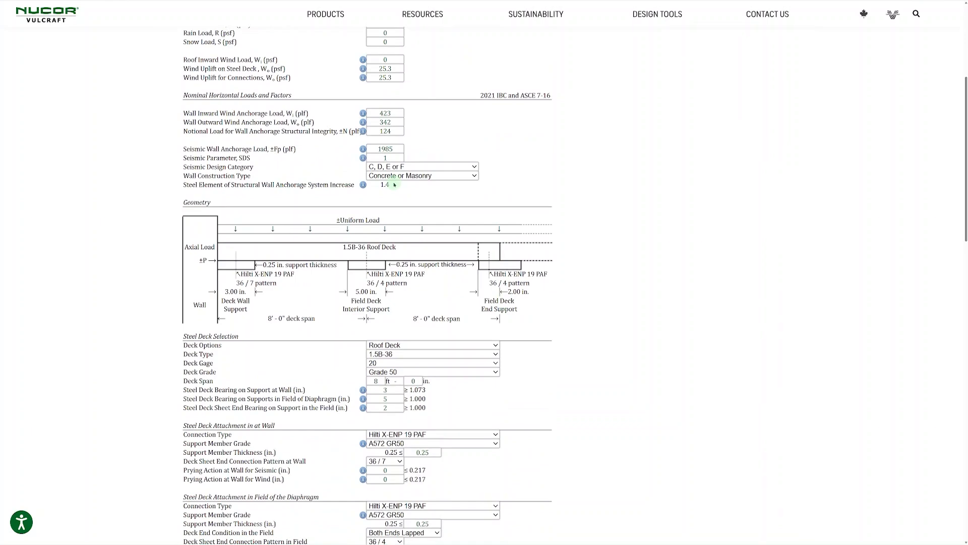
pyautogui.scroll(-3, 395, 184)
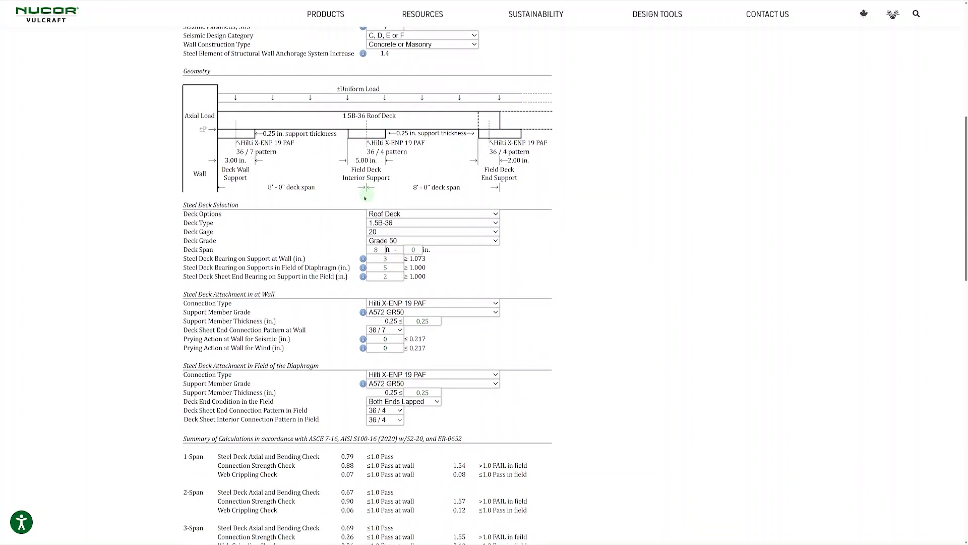
pyautogui.scroll(-1, 328, 213)
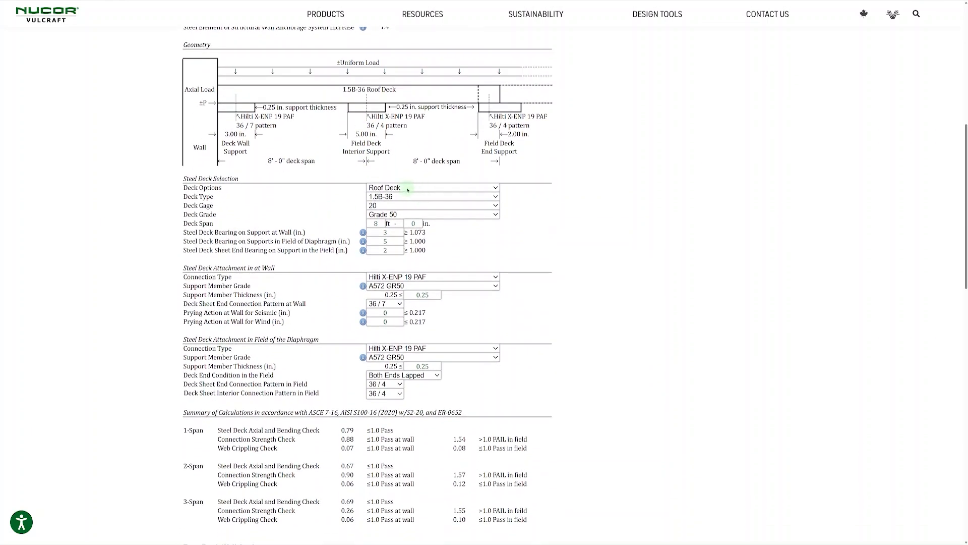
pyautogui.click(410, 189)
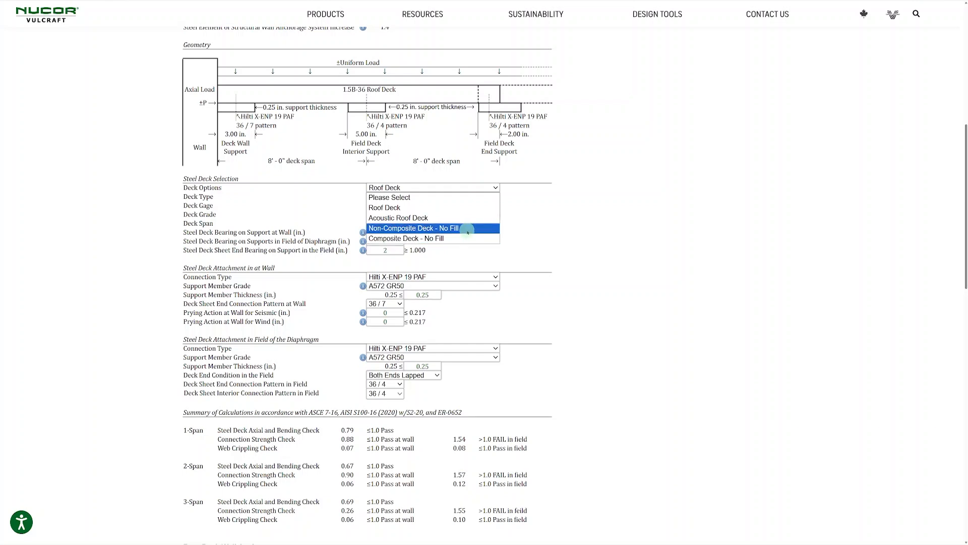
pyautogui.click(552, 214)
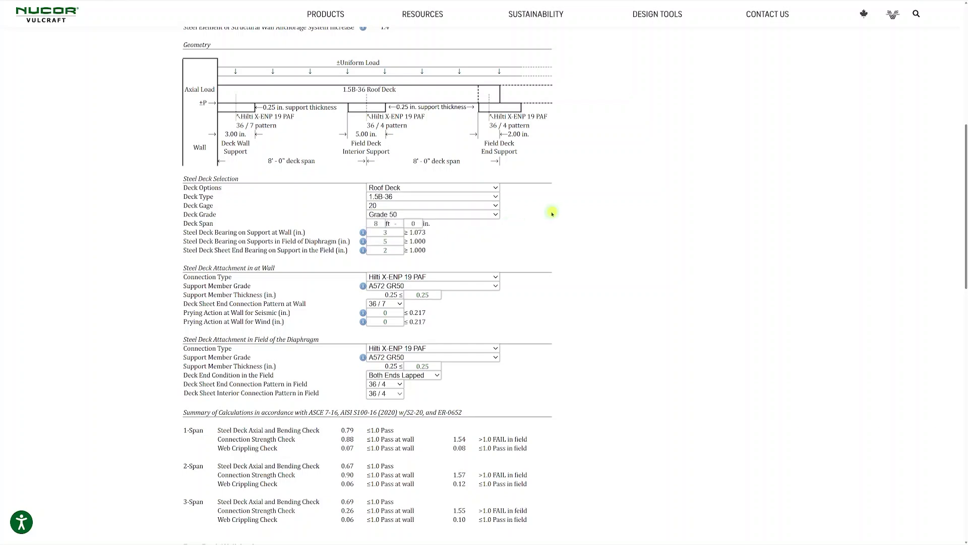
pyautogui.click(485, 197)
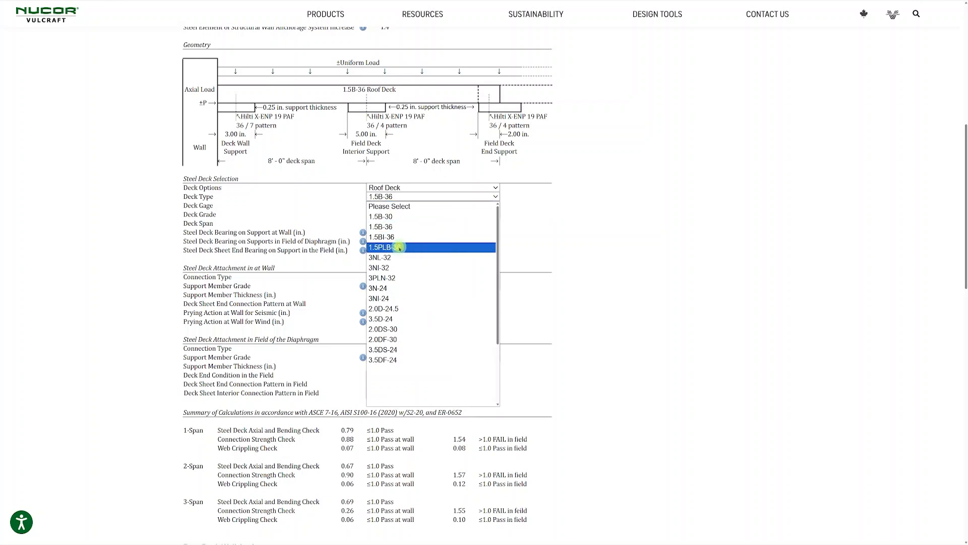
pyautogui.click(399, 247)
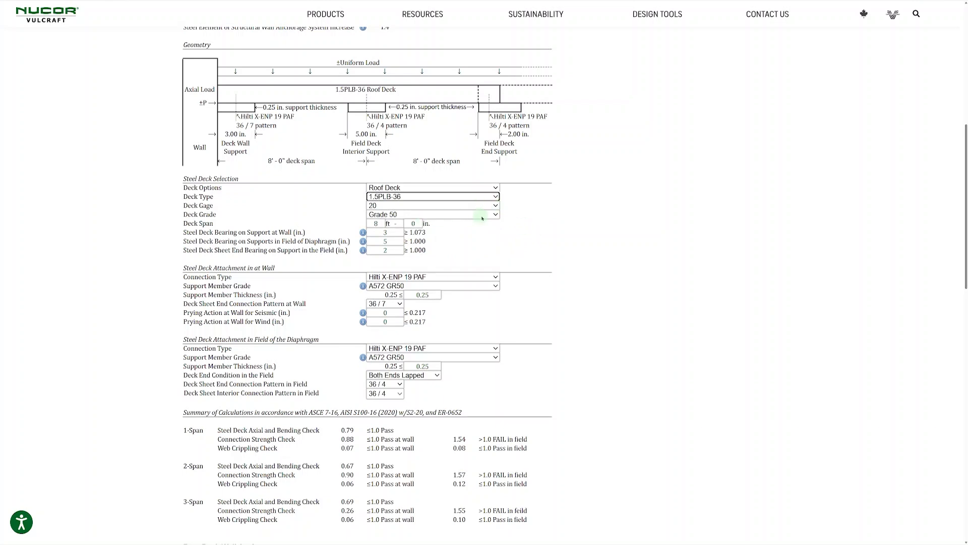
# Set the steel deck bearing on the support at the wall to 2 in
pyautogui.doubleClick(395, 232)
pyautogui.write('2')
pyautogui.click(459, 240)
# Change the wall attachment's connection type to Hilti X-HSN 24 PAF and set its seismic prying action to 0.01 in
pyautogui.scroll(-2, 510, 219)
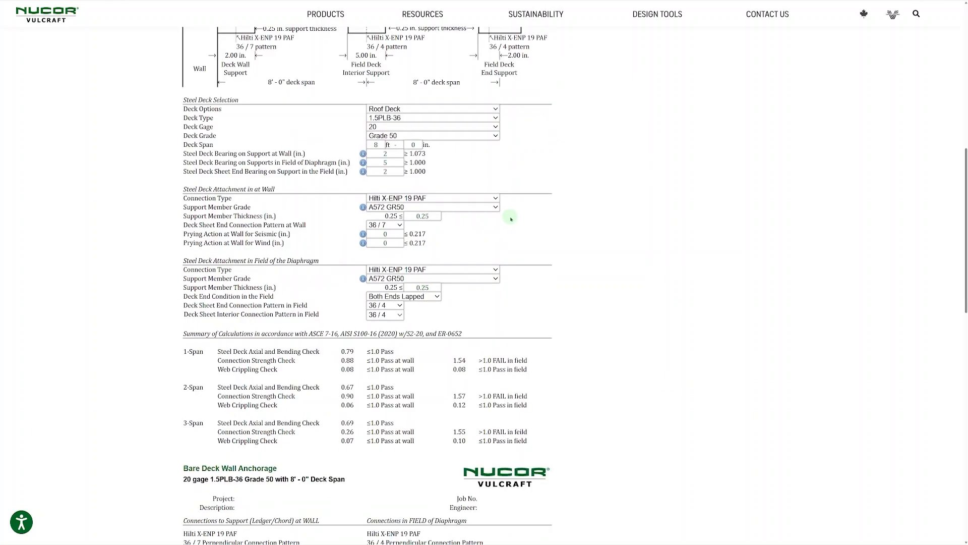
pyautogui.click(496, 198)
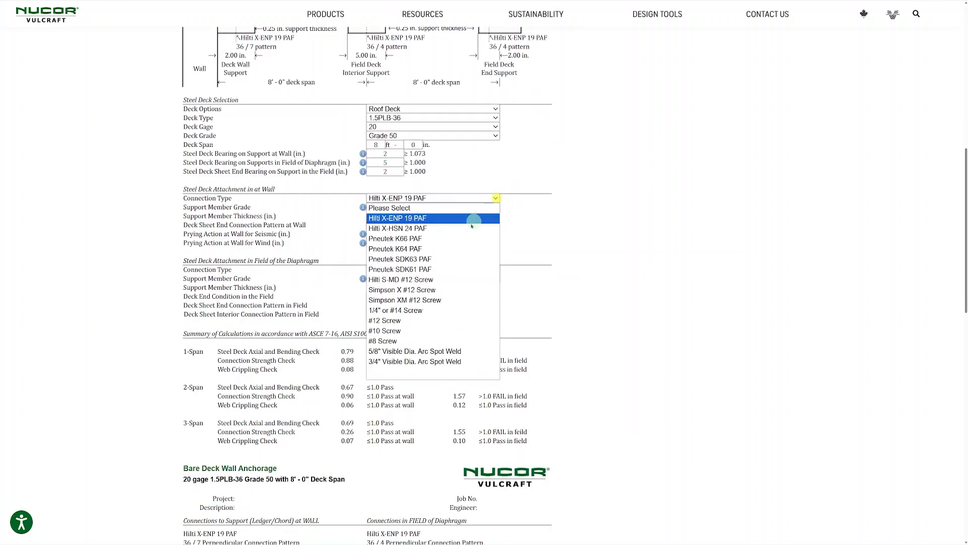
pyautogui.click(423, 230)
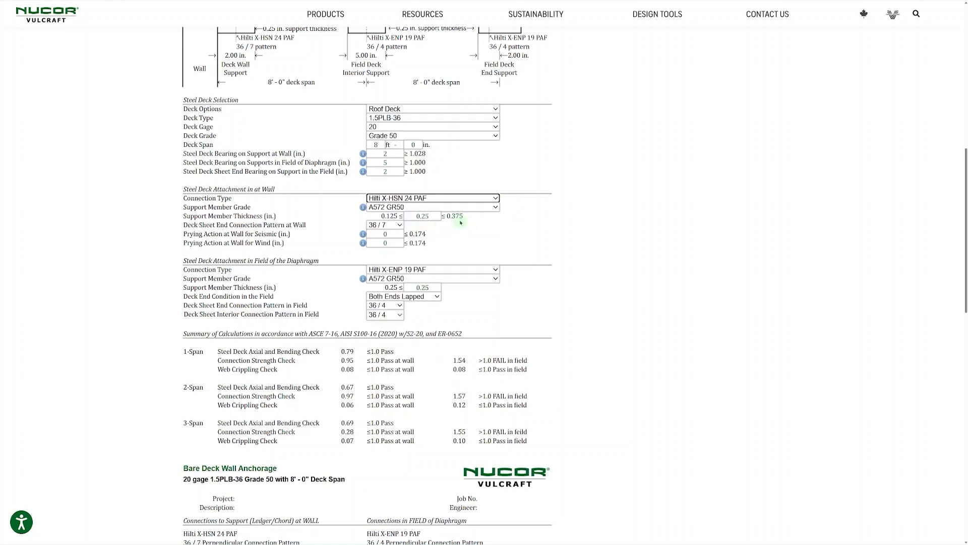
pyautogui.click(436, 218)
pyautogui.click(399, 232)
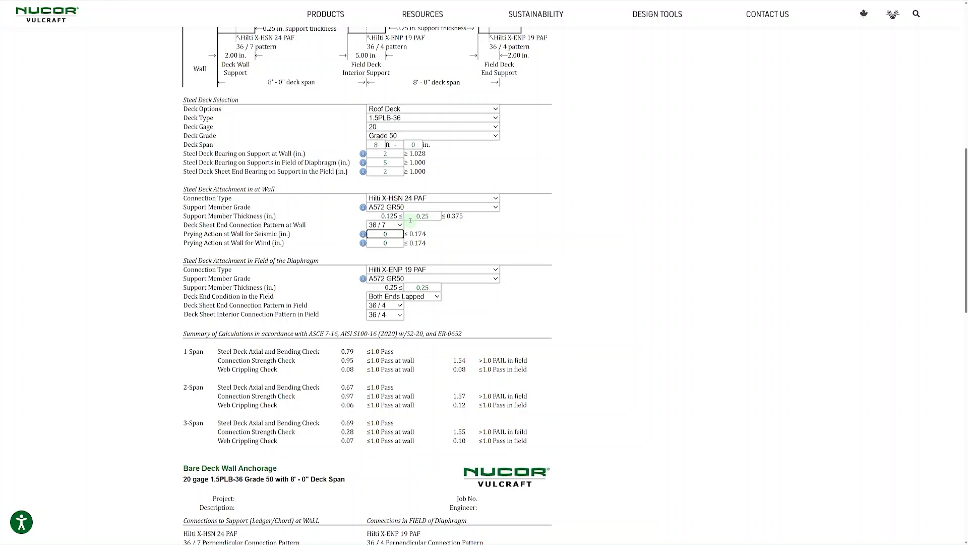
pyautogui.write('.01')
pyautogui.click(507, 241)
# Change the field attachment's connection type to Hilti X-HSN 24 PAF and set its support member thickness to 0.125 in
pyautogui.scroll(-1, 507, 241)
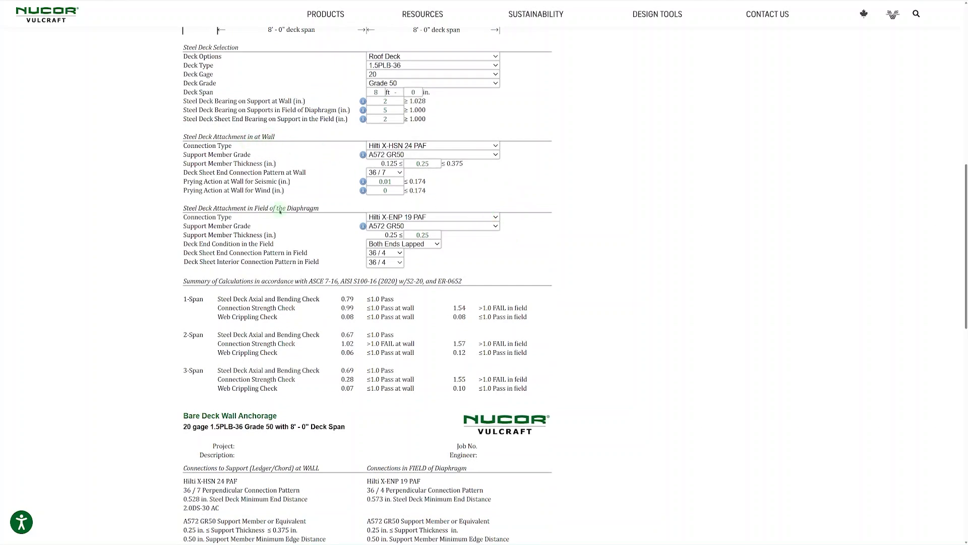
pyautogui.click(460, 220)
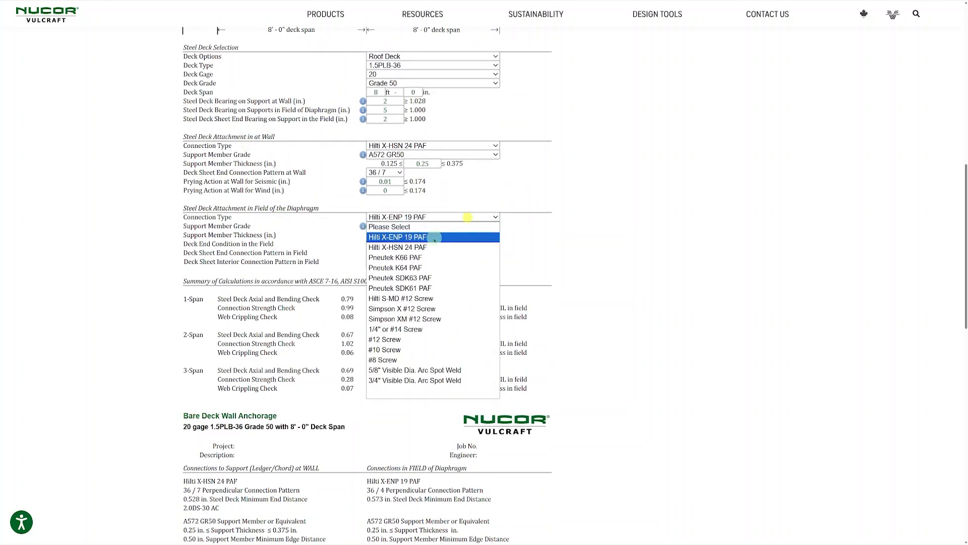
pyautogui.click(426, 249)
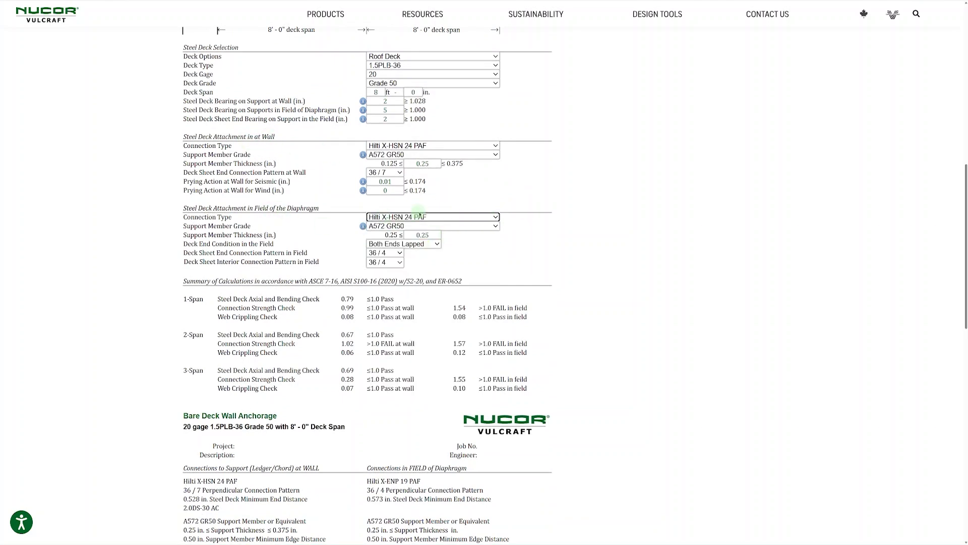
pyautogui.doubleClick(424, 234)
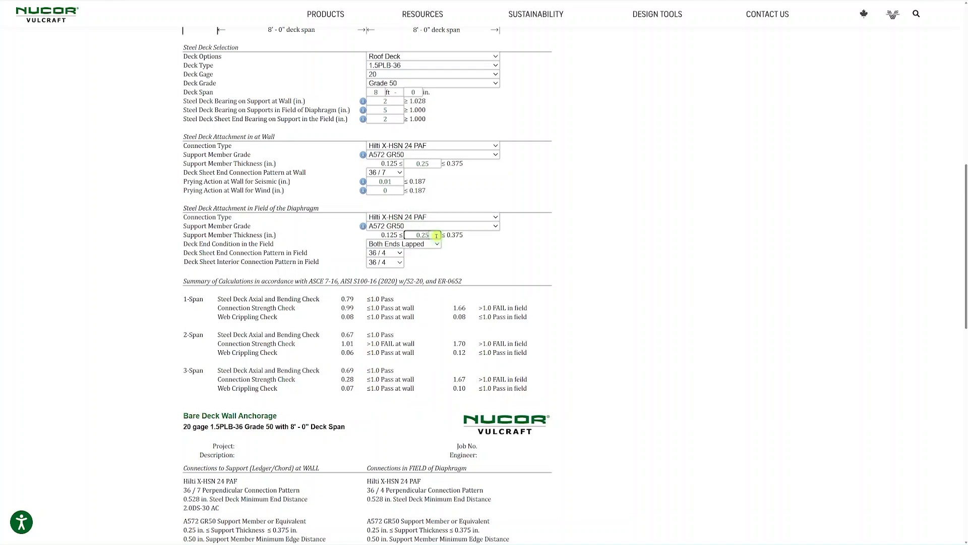
pyautogui.write('.125')
pyautogui.click(552, 240)
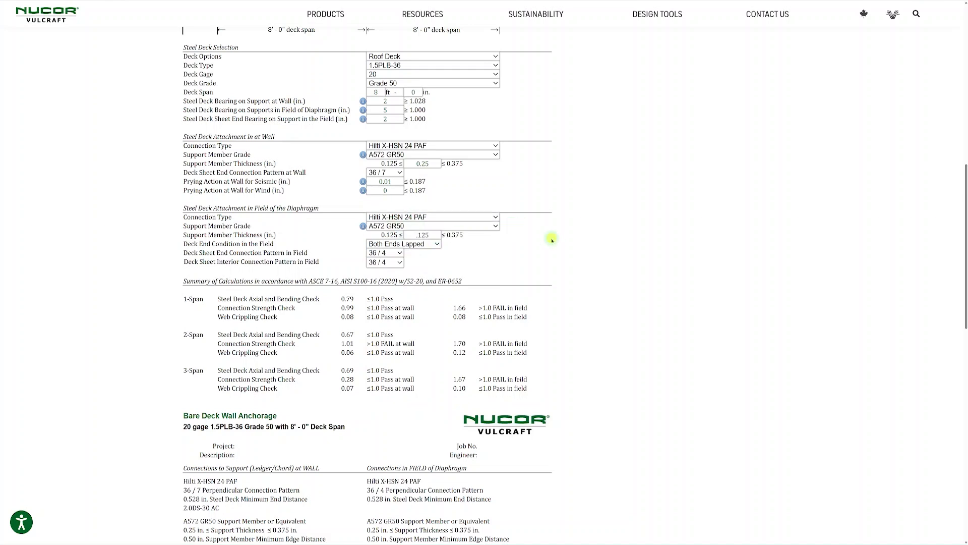
# Keep the field deck end condition at Both Ends Lapped and set the sheet end connection pattern in the field to 36 / 7
pyautogui.click(432, 244)
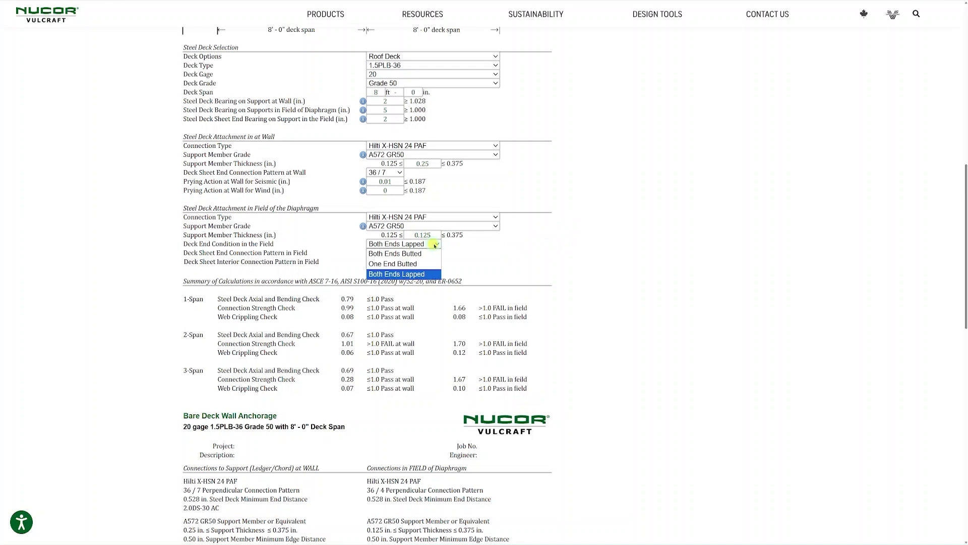
pyautogui.click(421, 274)
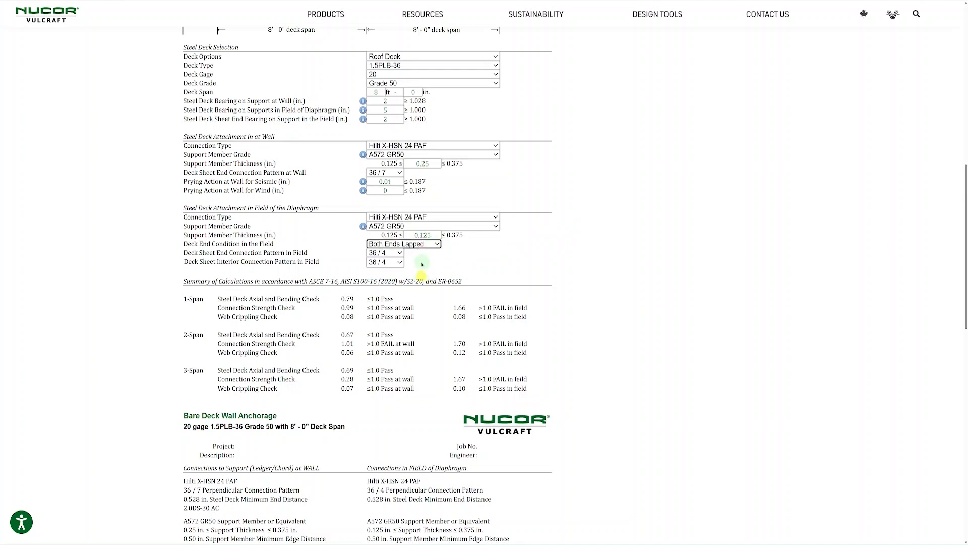
pyautogui.click(398, 254)
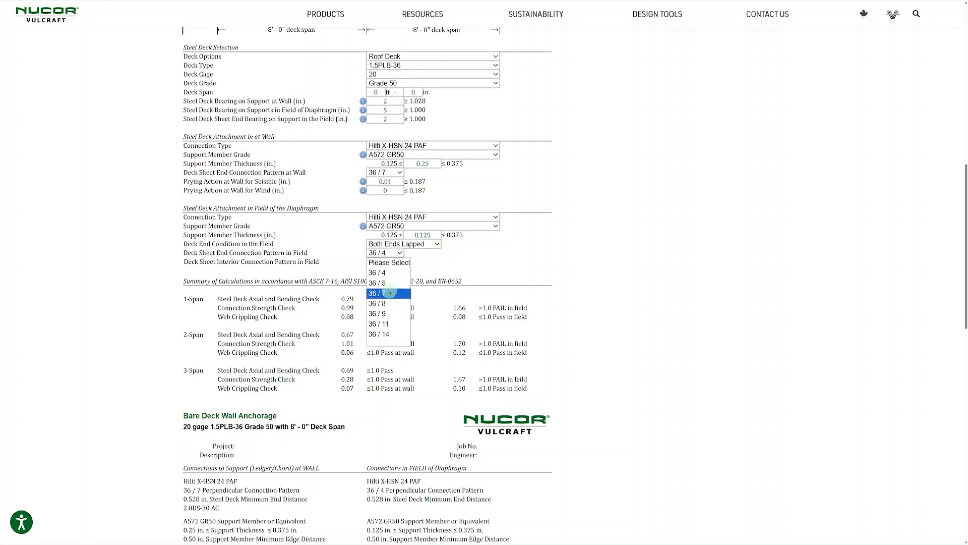
pyautogui.click(393, 292)
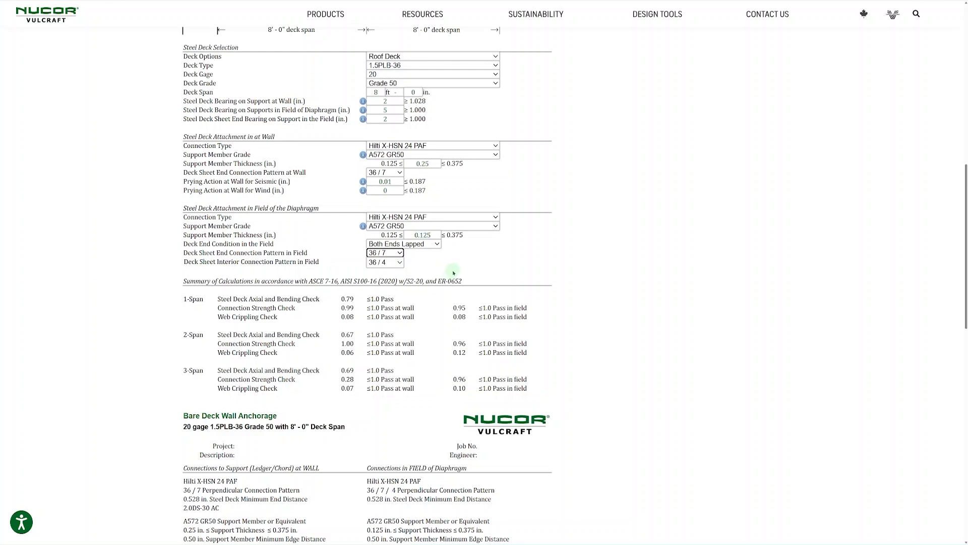
pyautogui.scroll(-2, 453, 273)
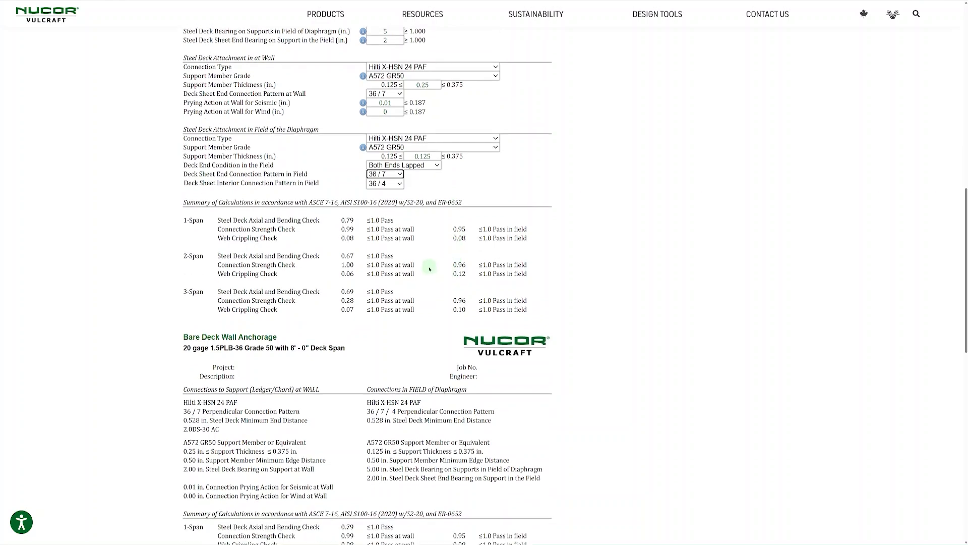